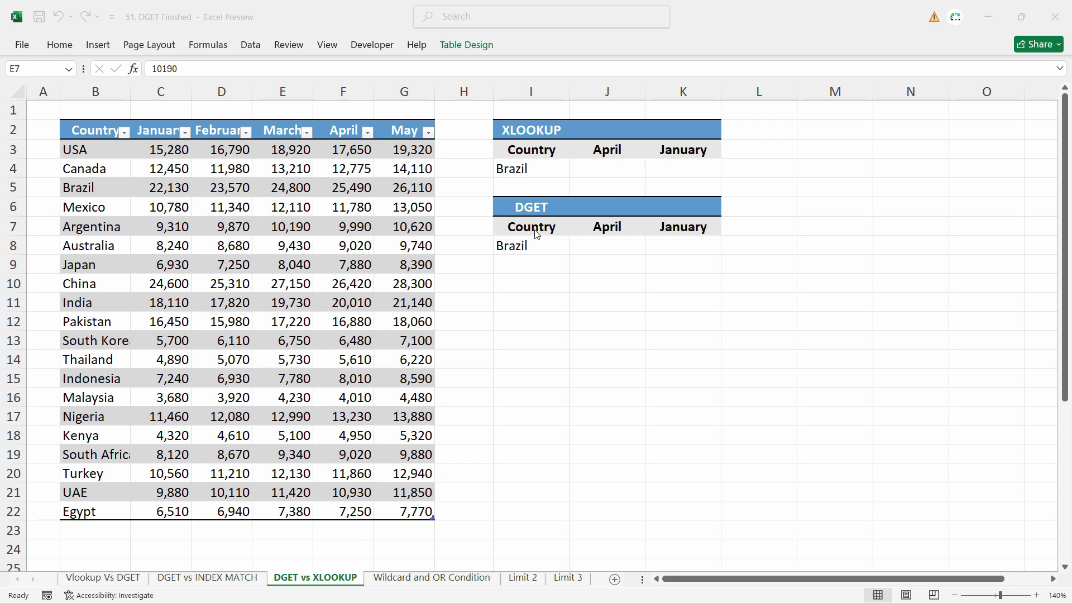
{"action": "left_click", "coordinate": [535, 208]}
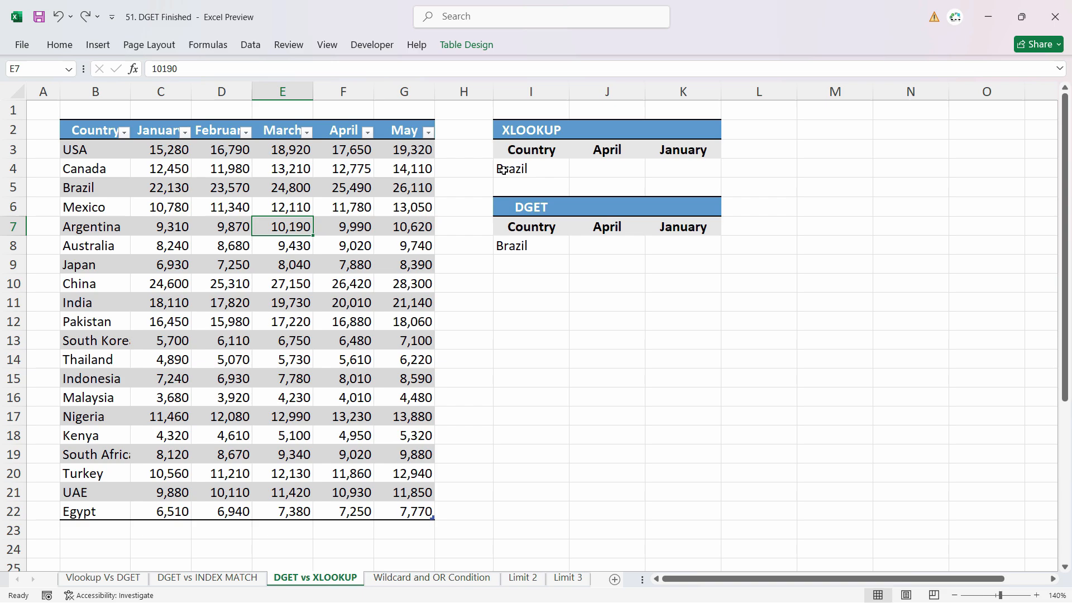
{"action": "left_click", "coordinate": [528, 151]}
{"action": "left_click", "coordinate": [520, 169]}
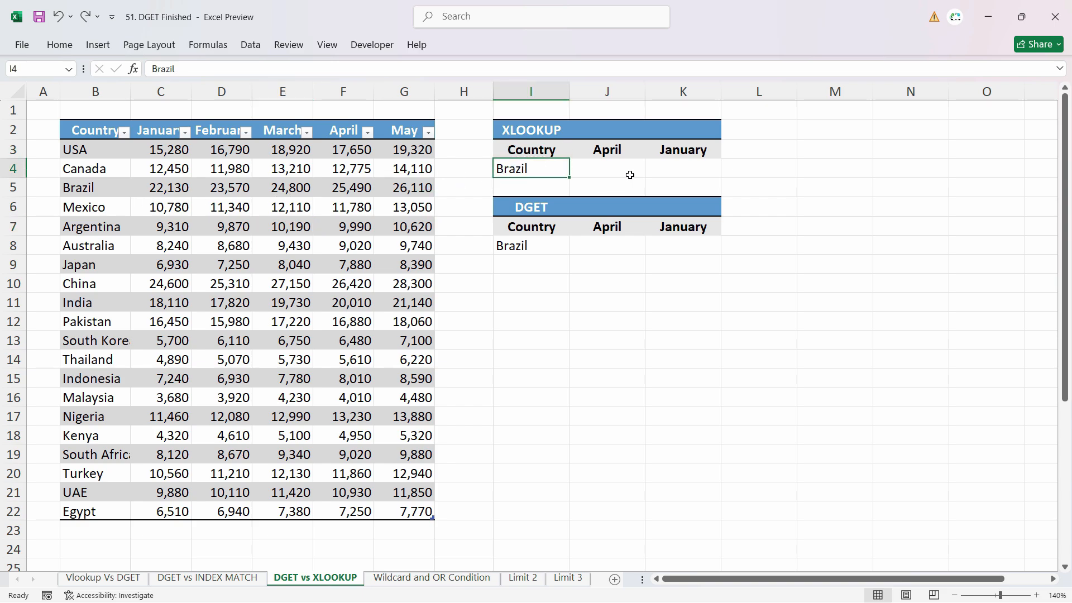
{"action": "left_click", "coordinate": [234, 215]}
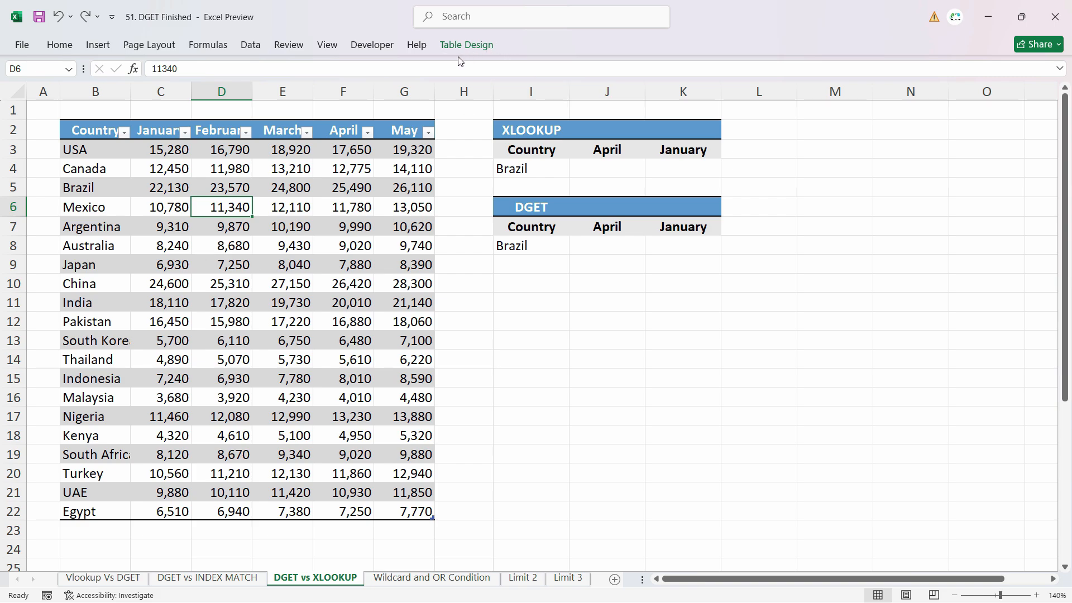
{"action": "left_click", "coordinate": [581, 306]}
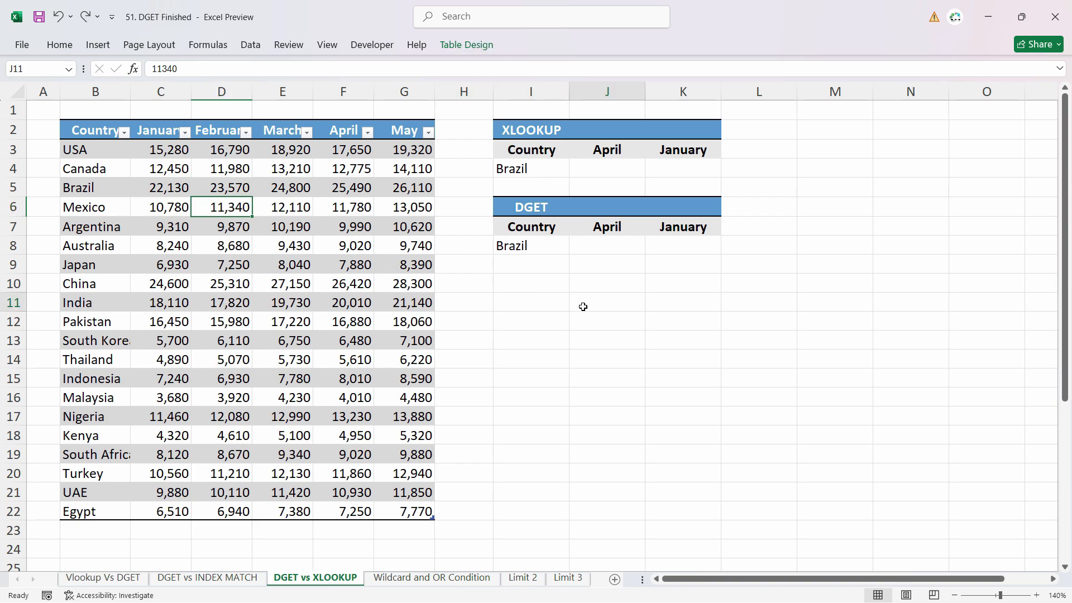
{"action": "left_click", "coordinate": [272, 277]}
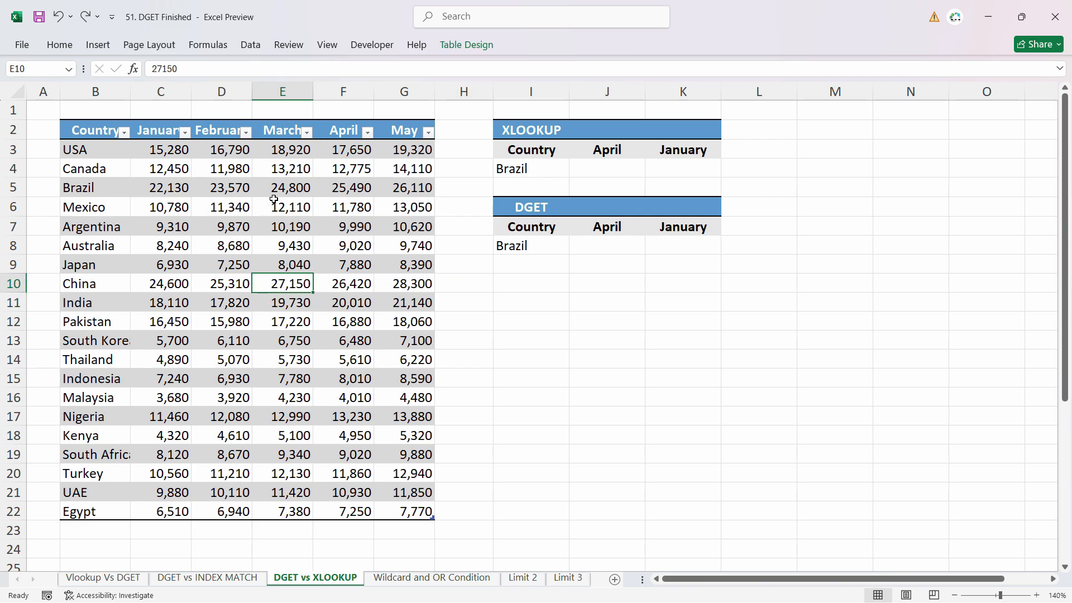
{"action": "left_click", "coordinate": [618, 167]}
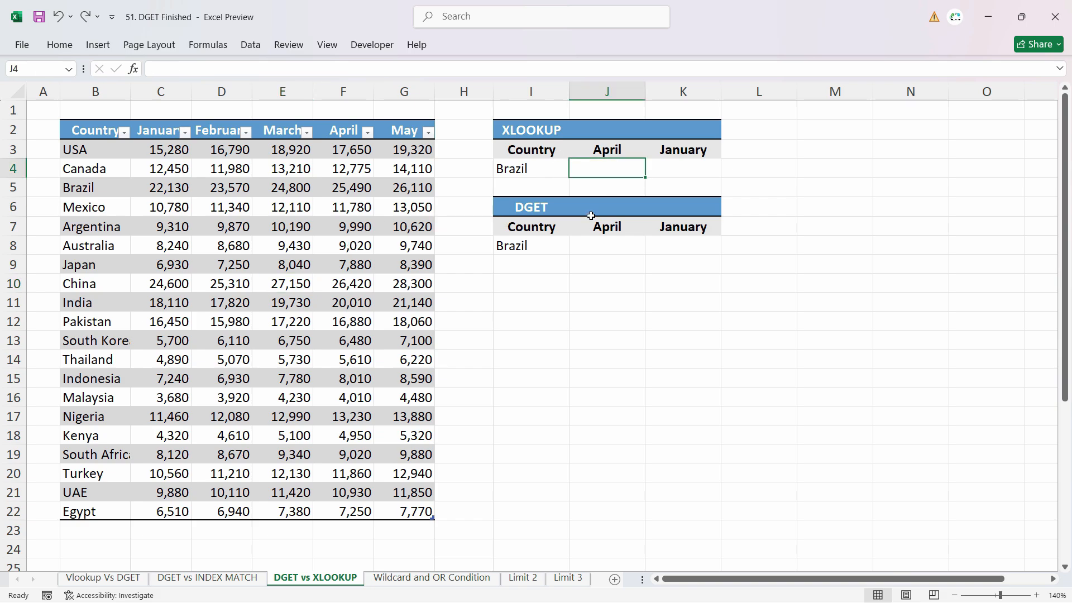
{"action": "type", "text": "="}
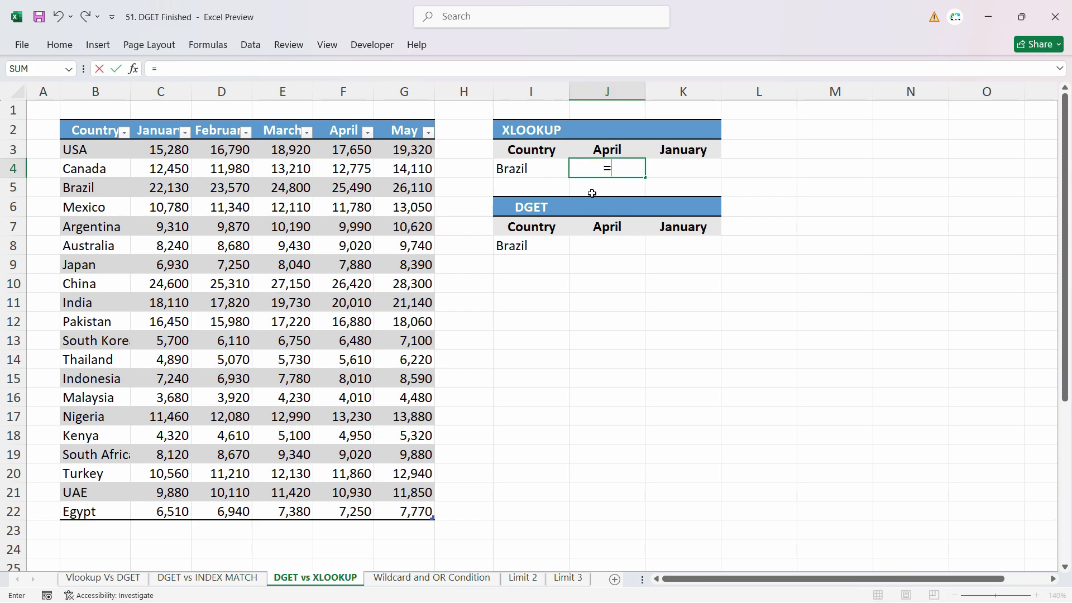
{"action": "left_click", "coordinate": [363, 203]}
{"action": "left_click", "coordinate": [365, 168]}
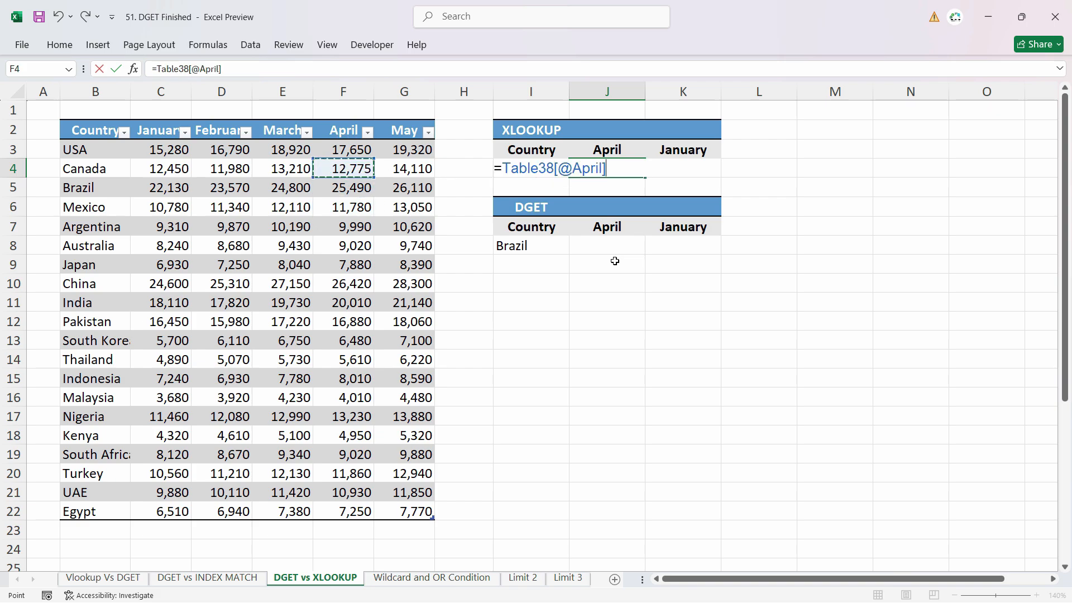
{"action": "key", "text": "Escape"}
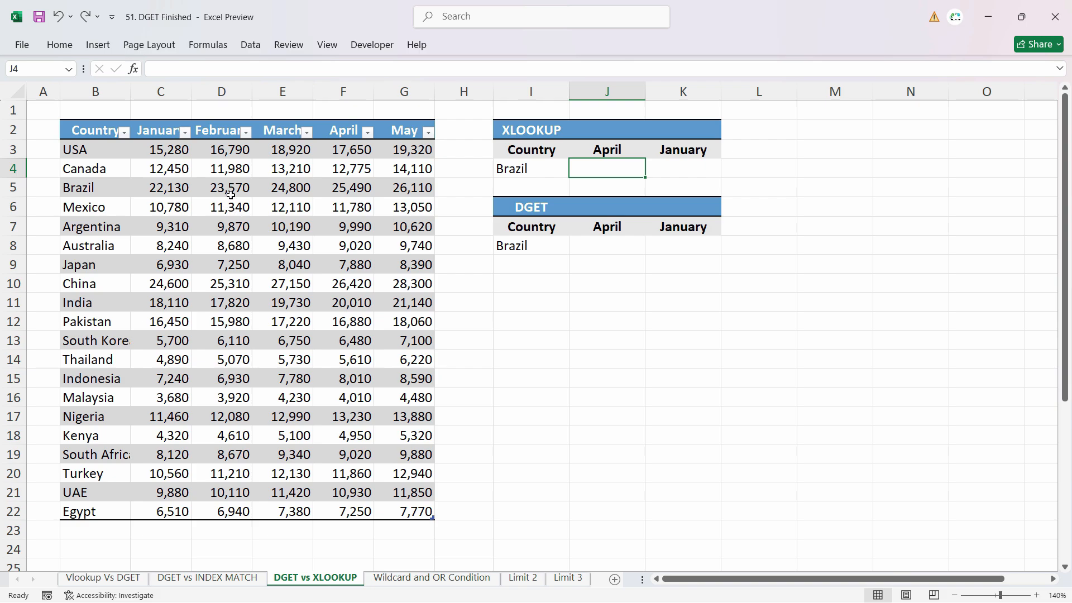
- Convert the country sales table to a normal range
{"action": "right_click", "coordinate": [286, 245]}
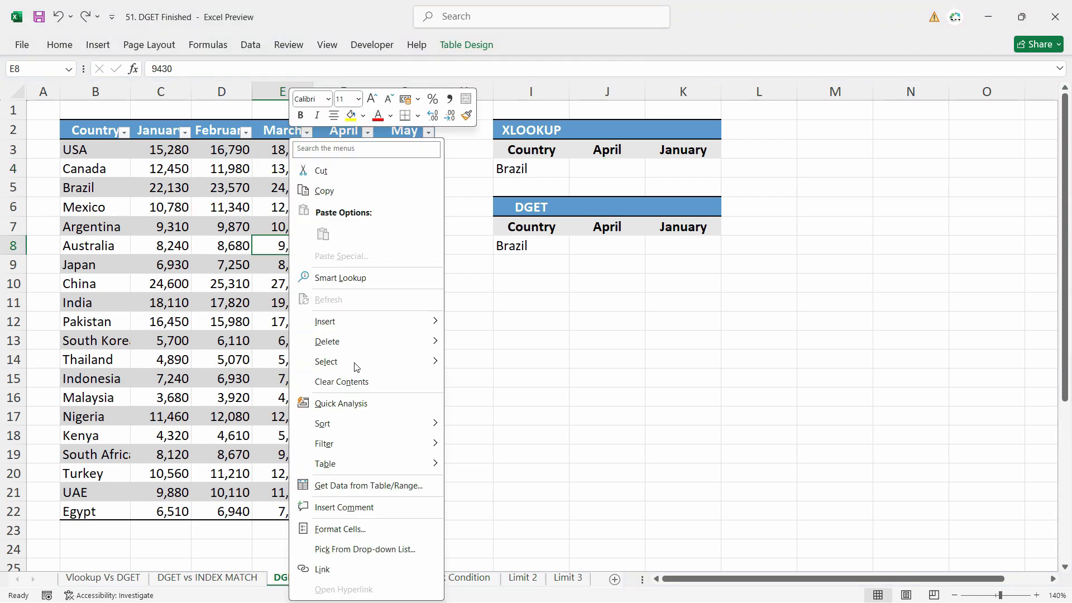
{"action": "mouse_move", "coordinate": [388, 466]}
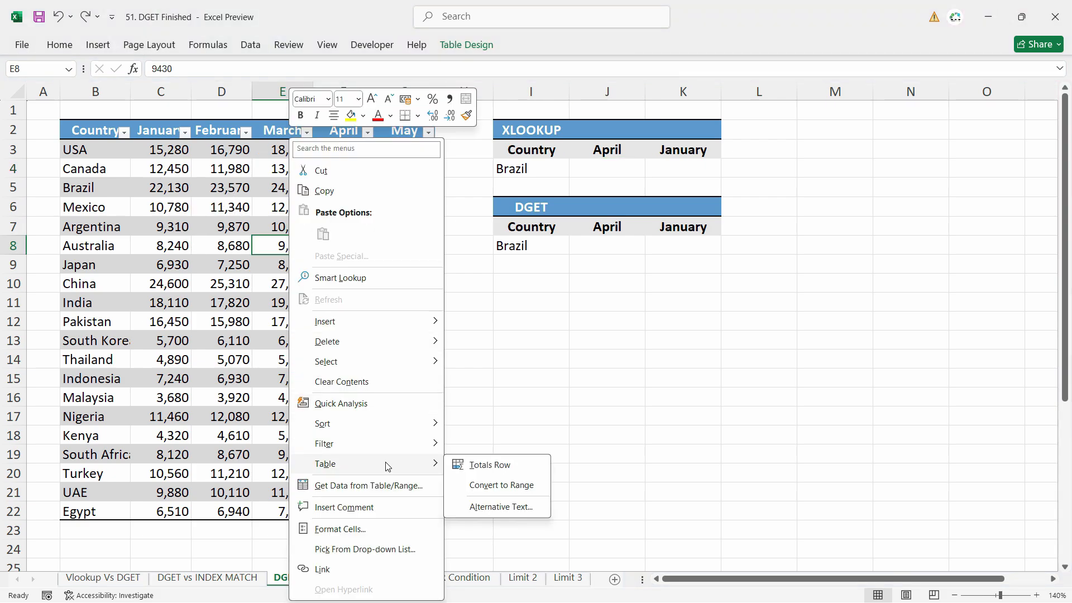
{"action": "left_click", "coordinate": [481, 485]}
{"action": "left_click", "coordinate": [503, 348]}
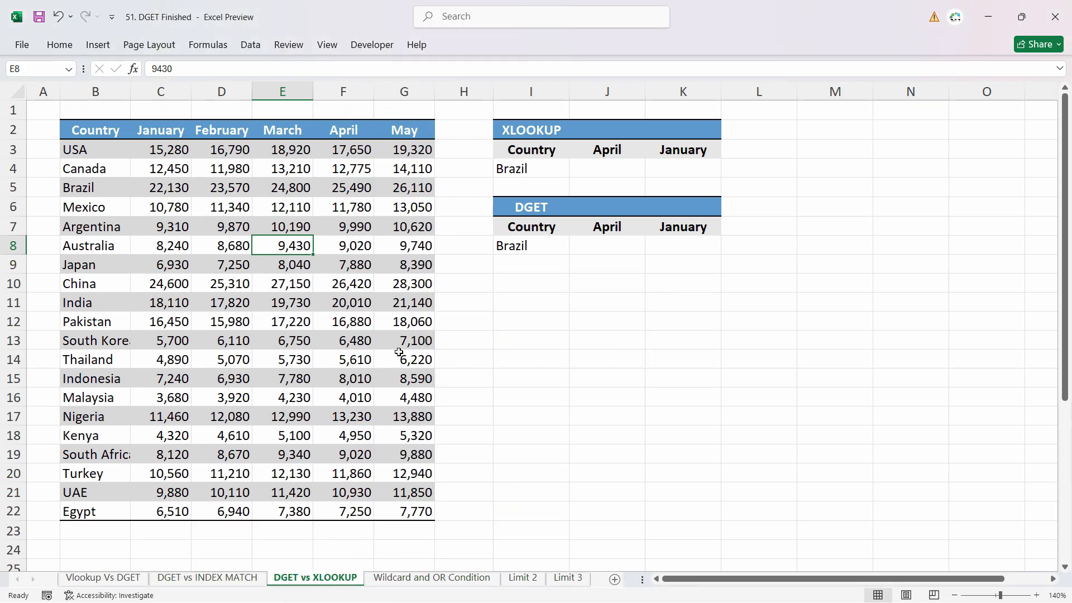
{"action": "left_click", "coordinate": [601, 170]}
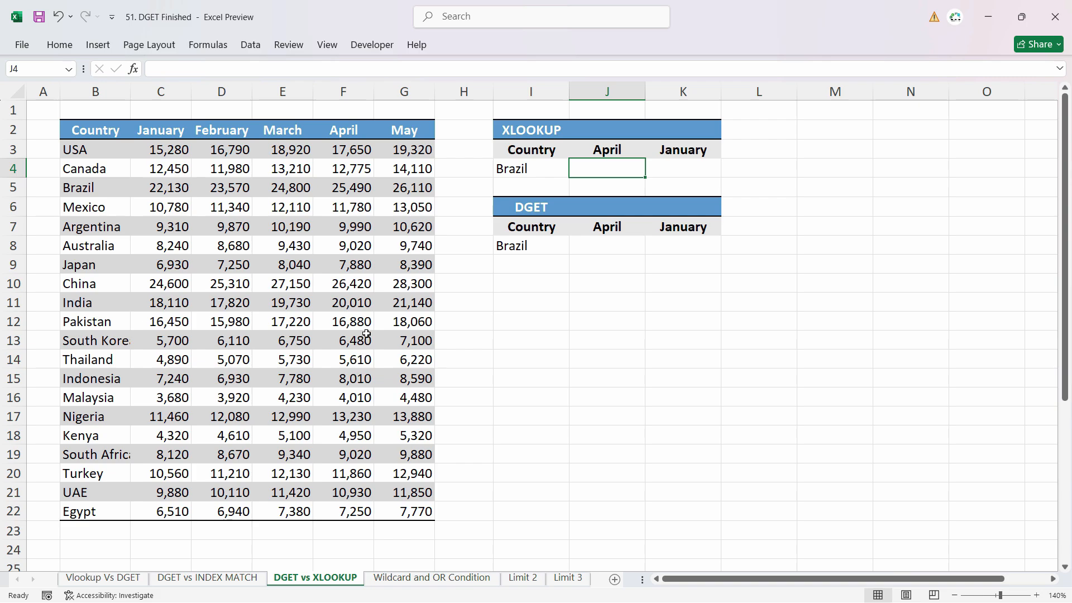
{"action": "type", "text": "="}
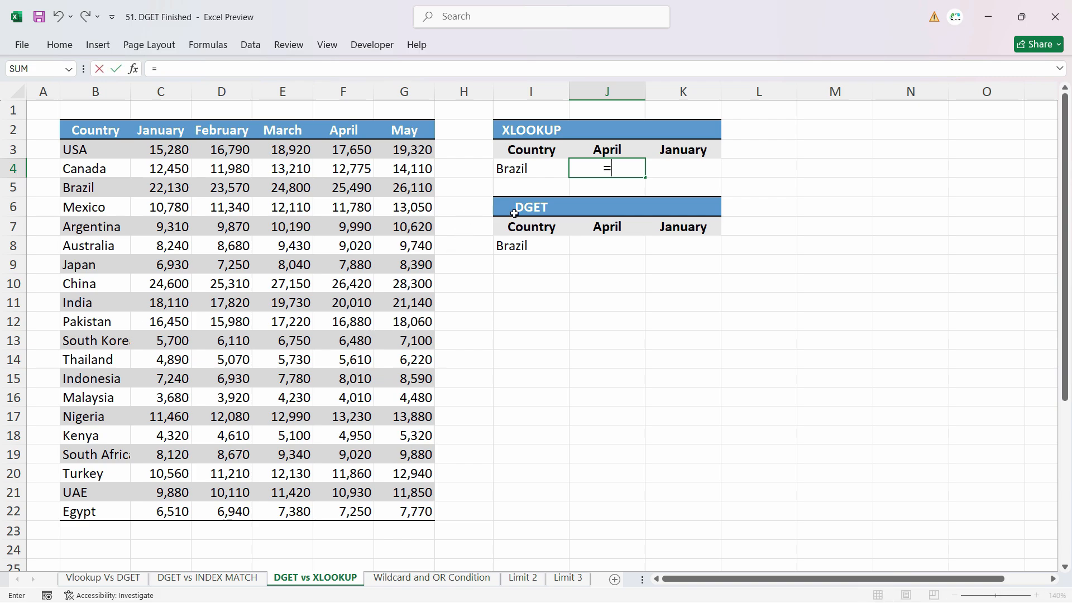
{"action": "type", "text": "xl"}
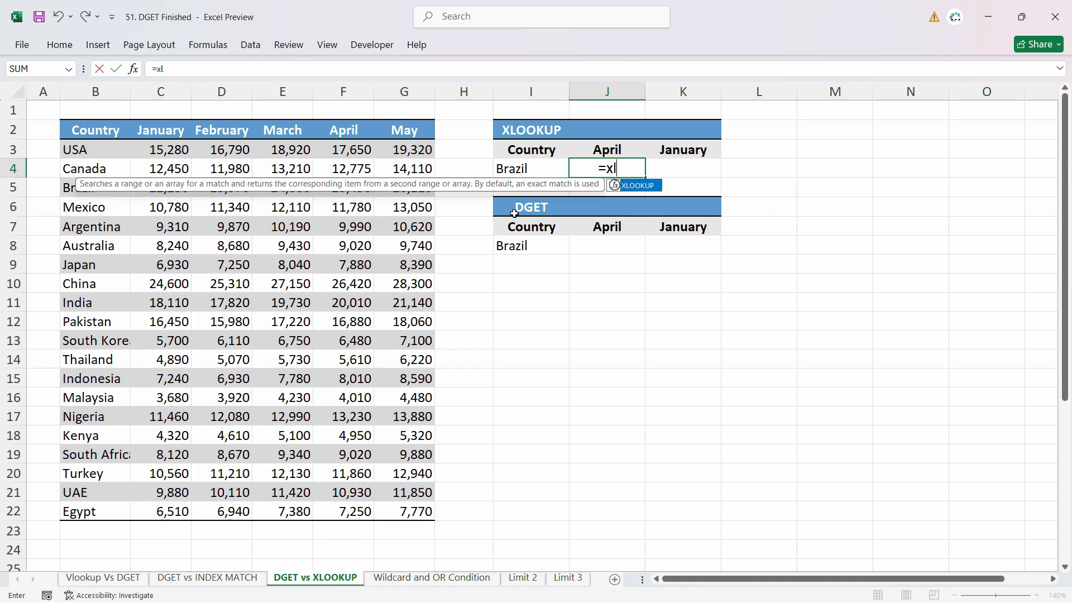
{"action": "key", "text": "Tab"}
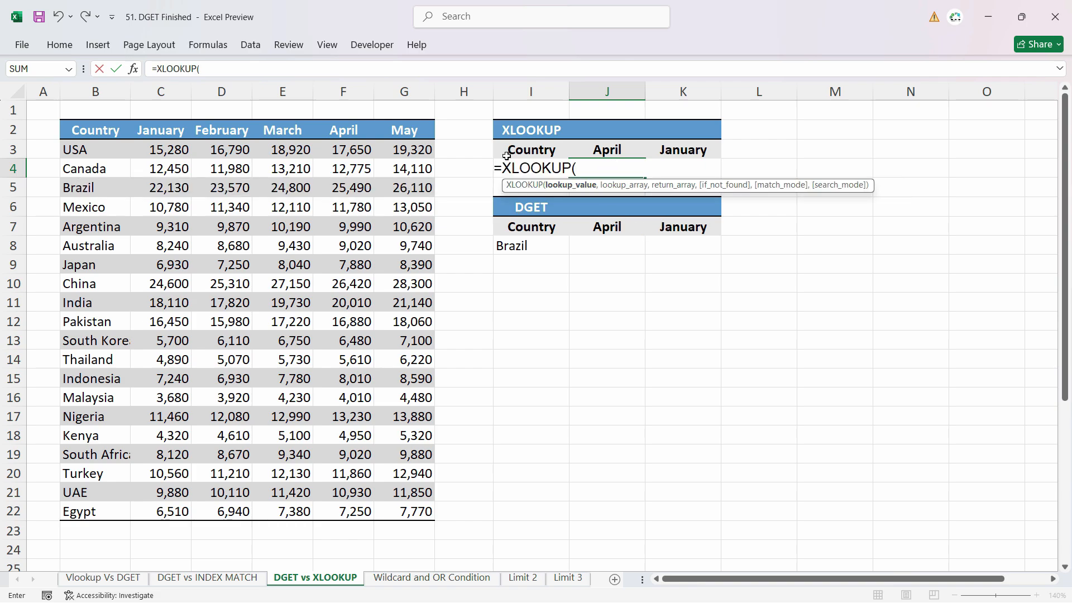
{"action": "key", "text": "Escape"}
- Widen column I and compose an XLOOKUP in J4 that looks up I4 in B2:B22 and returns from F2:F22
{"action": "left_click_drag", "start_coordinate": [569, 92], "coordinate": [686, 92]}
{"action": "double_click", "coordinate": [736, 169]}
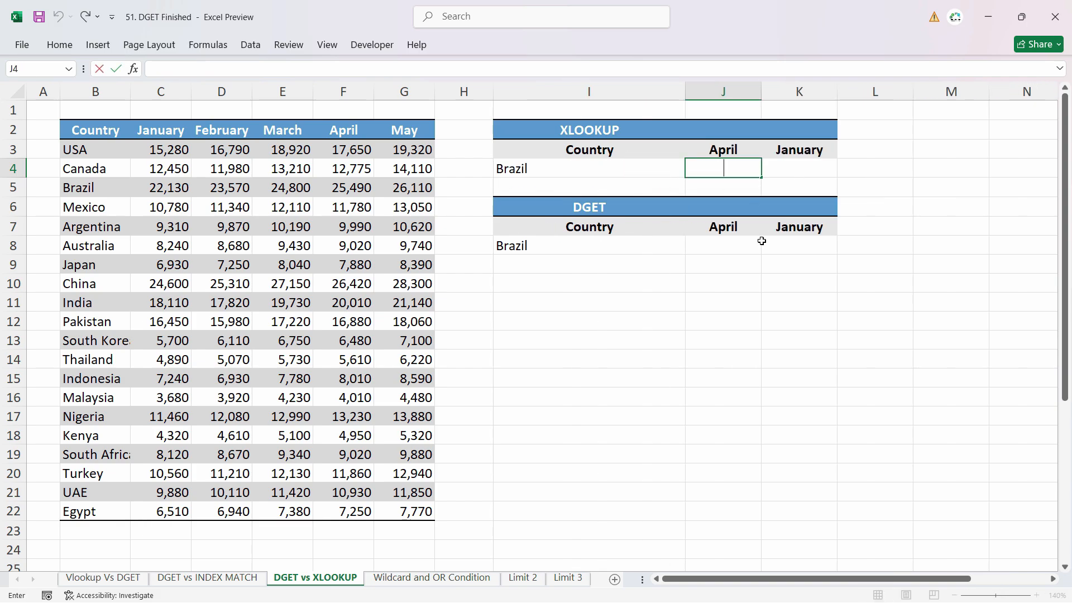
{"action": "type", "text": "=xl"}
{"action": "key", "text": "Tab"}
{"action": "left_click", "coordinate": [520, 172]}
{"action": "type", "text": ","}
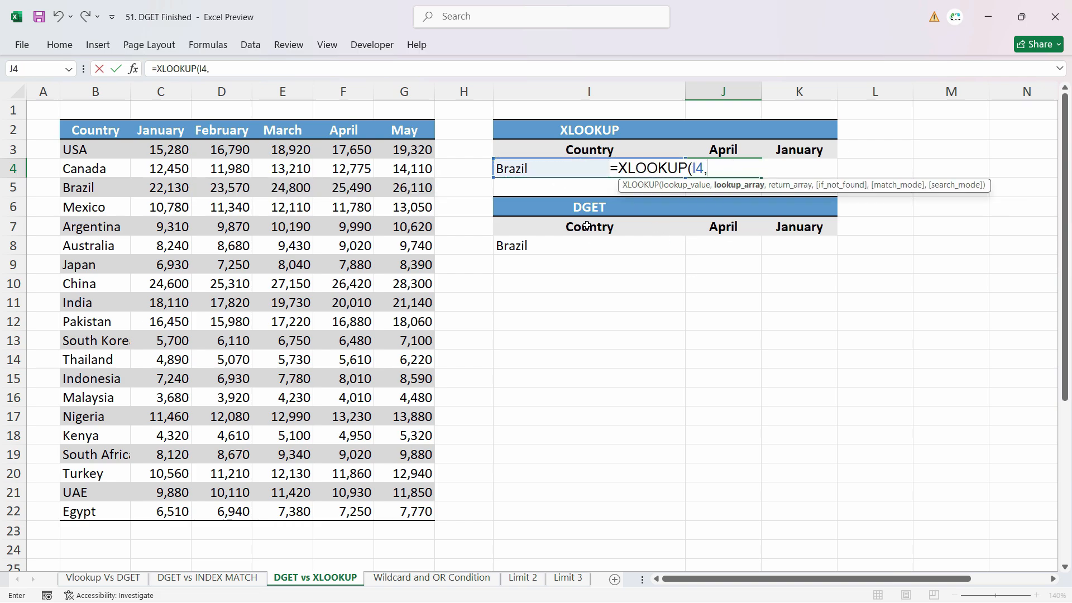
{"action": "mouse_move", "coordinate": [91, 134]}
{"action": "left_mouse_down"}
{"action": "mouse_move", "coordinate": [99, 533]}
{"action": "mouse_move", "coordinate": [95, 513]}
{"action": "left_mouse_up"}
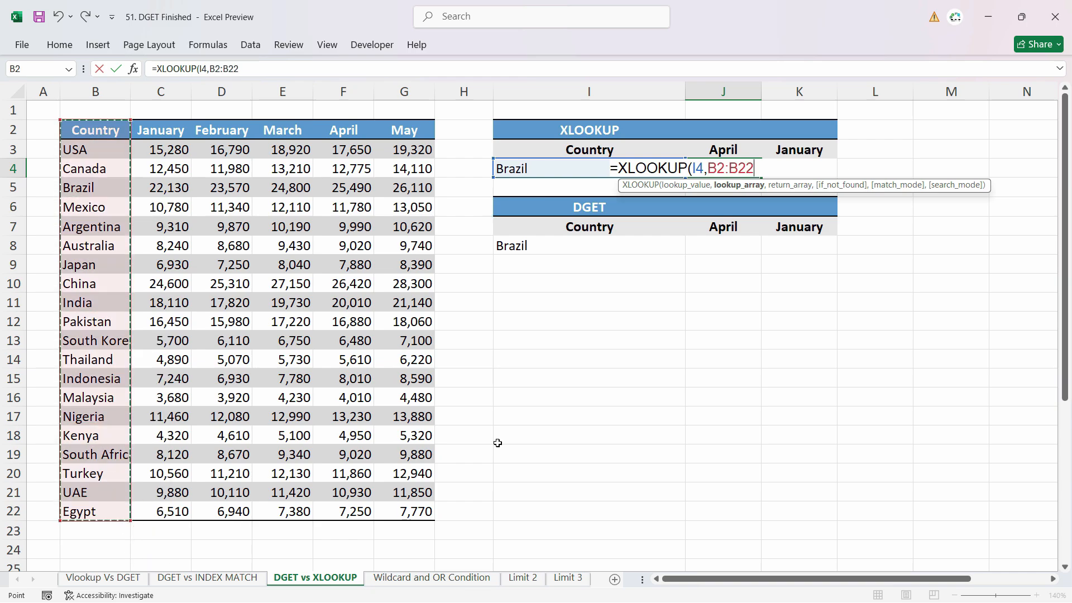
{"action": "type", "text": ","}
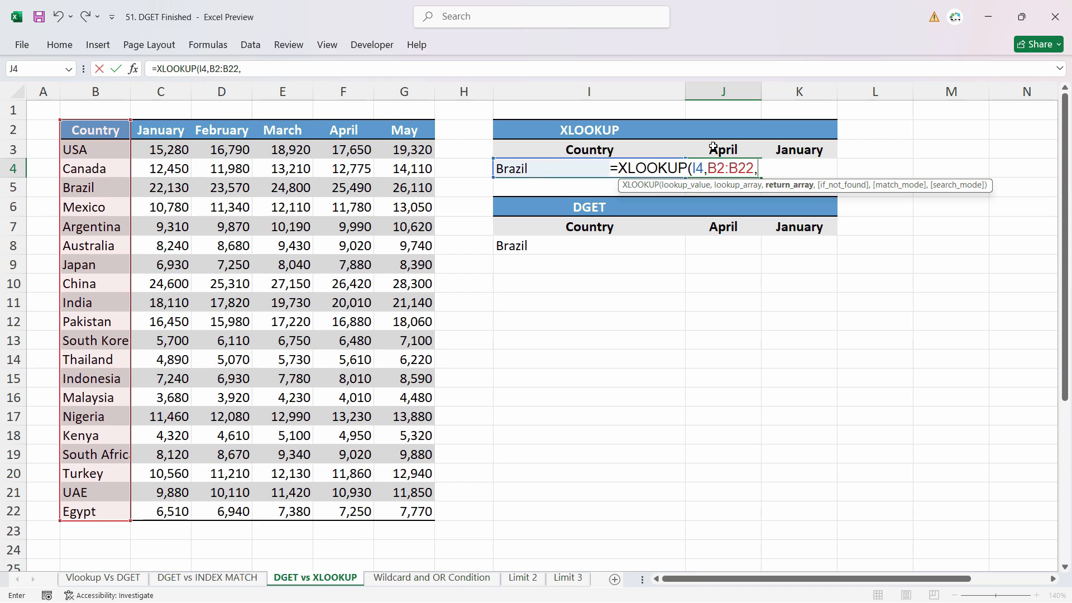
{"action": "left_click_drag", "start_coordinate": [350, 131], "coordinate": [357, 509]}
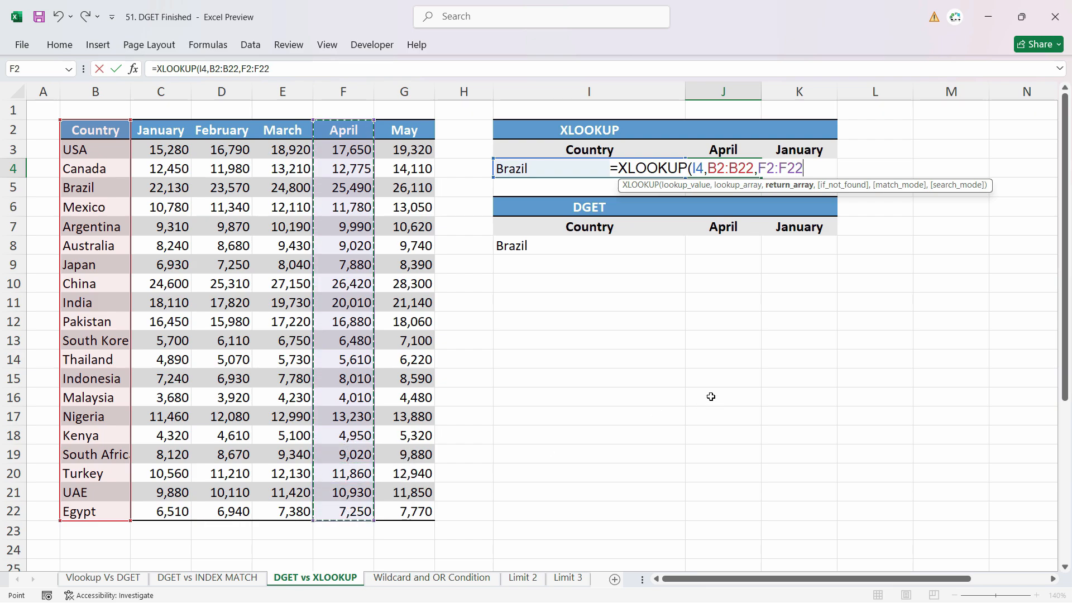
- Make all references in the J4 XLOOKUP formula absolute and commit it as =XLOOKUP($I$4,$B$2:$B$22,$F$2:$F$22)
{"action": "left_click_drag", "start_coordinate": [803, 168], "coordinate": [710, 169]}
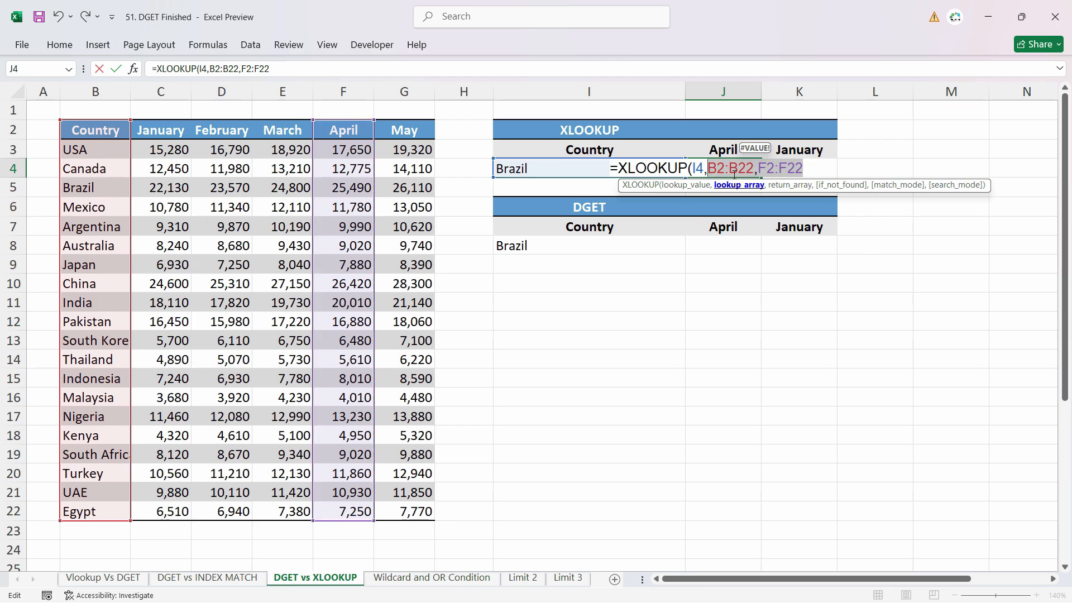
{"action": "key", "text": "ctrl+a"}
{"action": "left_click_drag", "start_coordinate": [803, 168], "coordinate": [694, 168]}
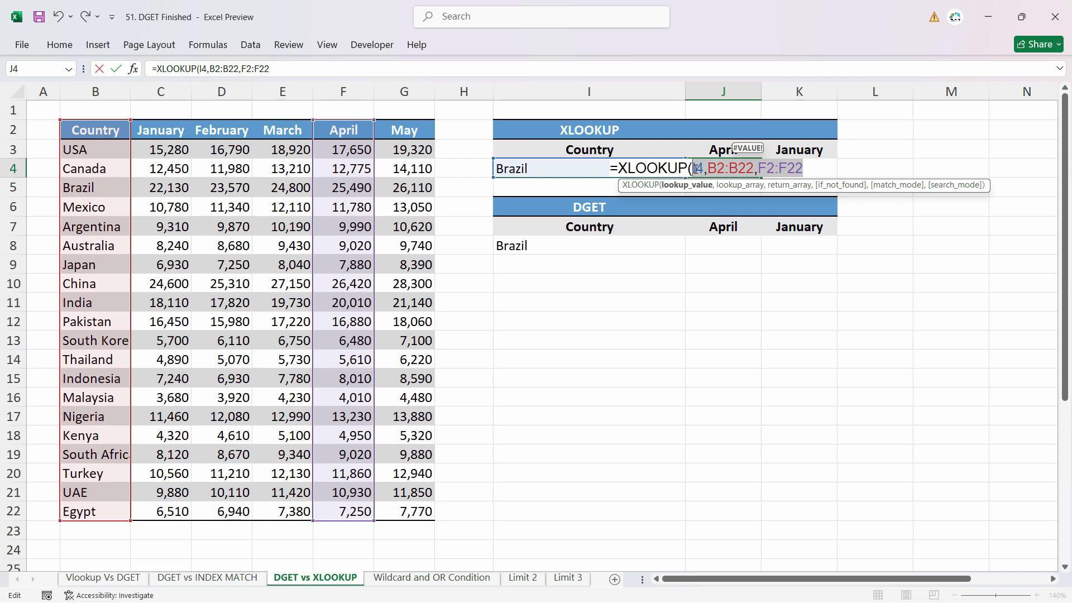
{"action": "key", "text": "F4"}
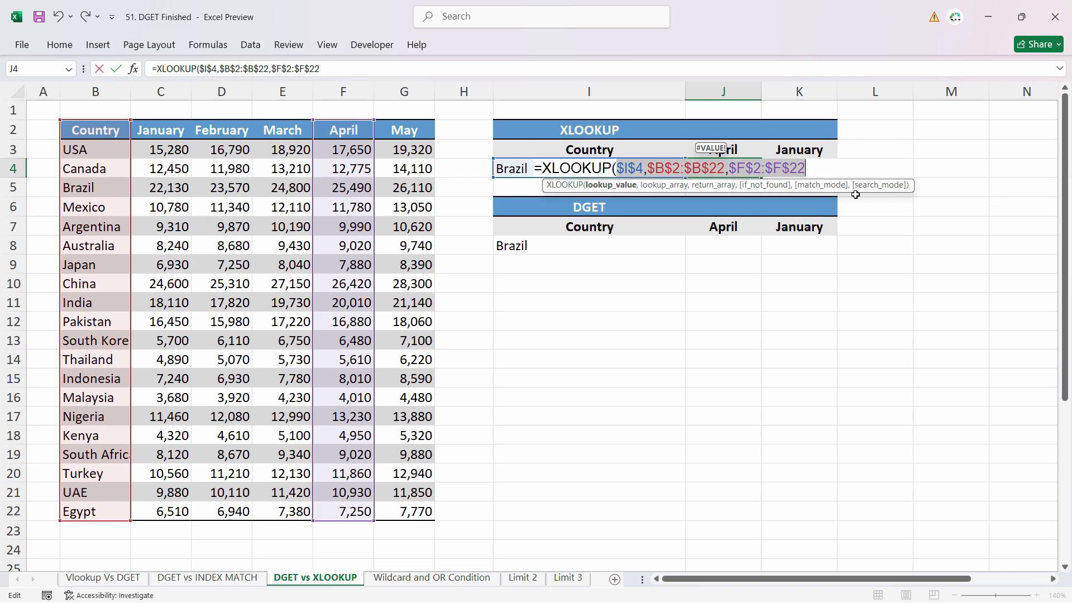
{"action": "key", "text": "Return"}
{"action": "key", "text": "Up"}
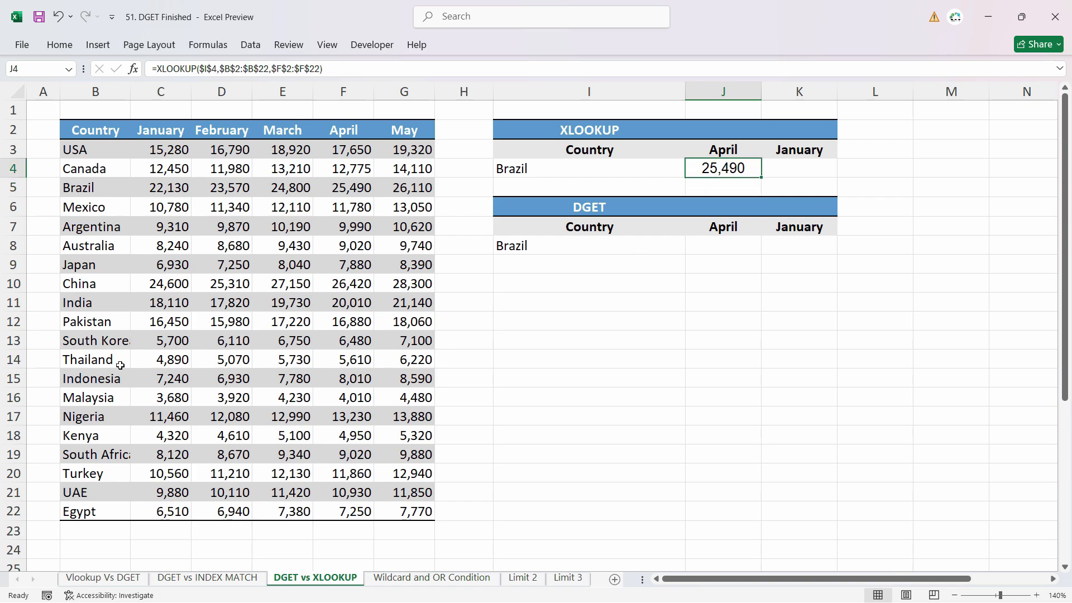
- Change the XLOOKUP country in I4 to Usa and compare the April result with the source data
{"action": "left_click", "coordinate": [96, 188]}
{"action": "left_click", "coordinate": [356, 192]}
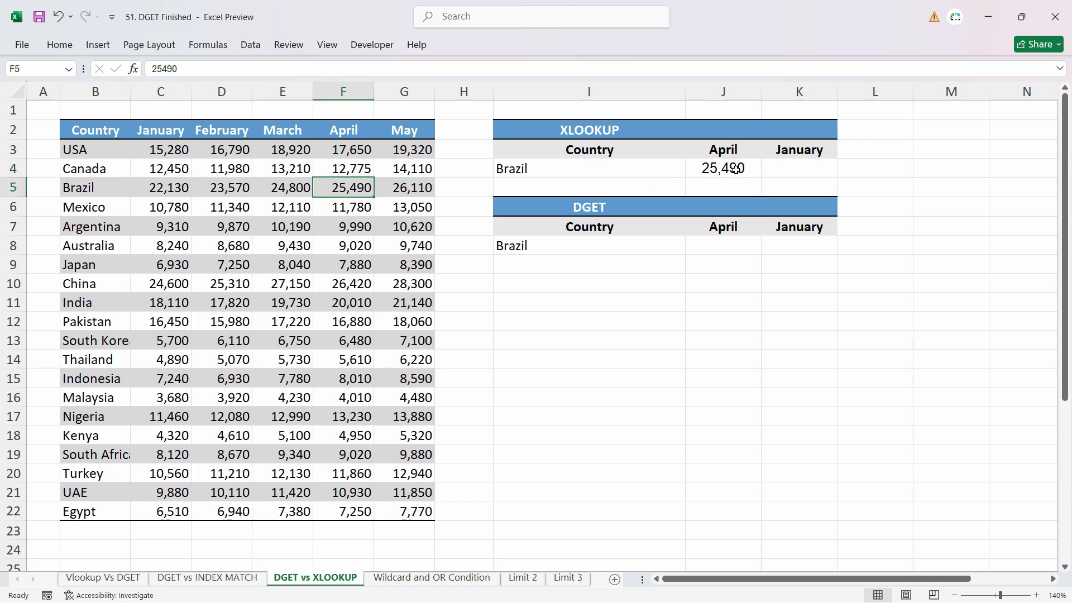
{"action": "left_click", "coordinate": [557, 176]}
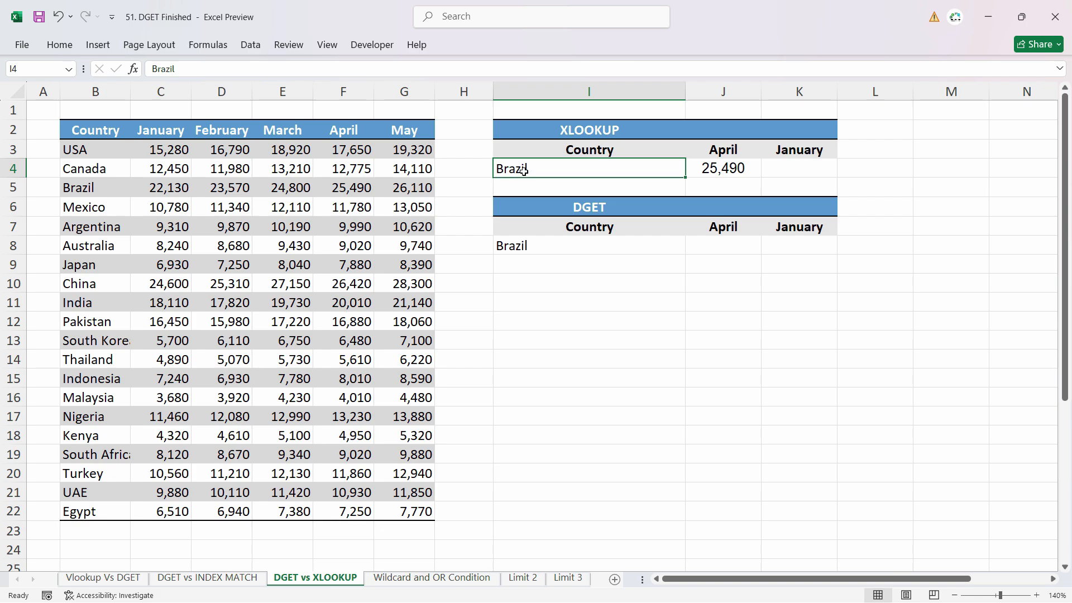
{"action": "type", "text": "Usa"}
{"action": "key", "text": "Return"}
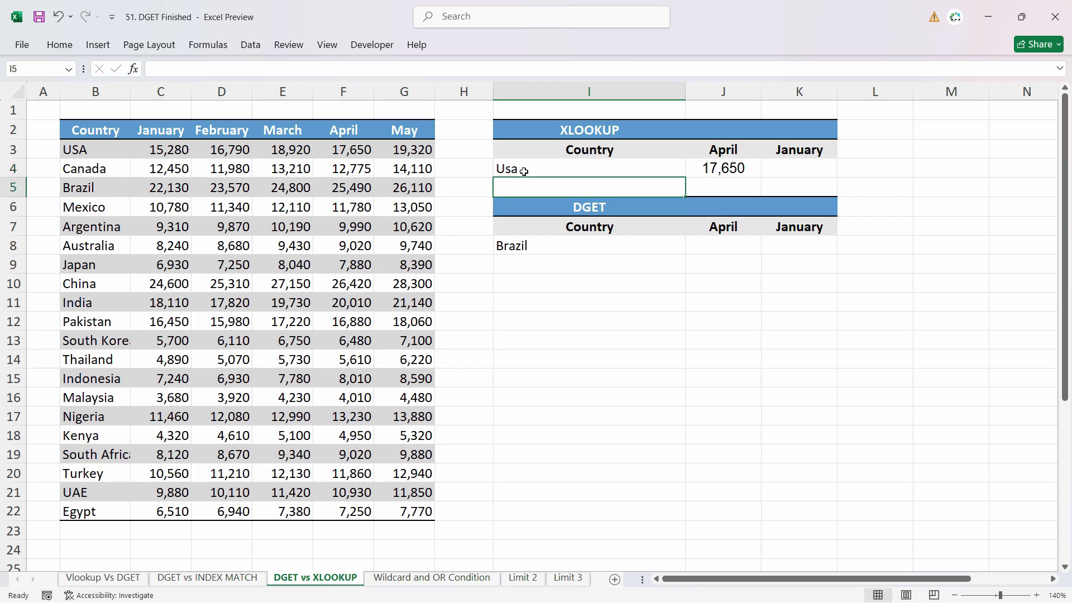
{"action": "left_click", "coordinate": [749, 172]}
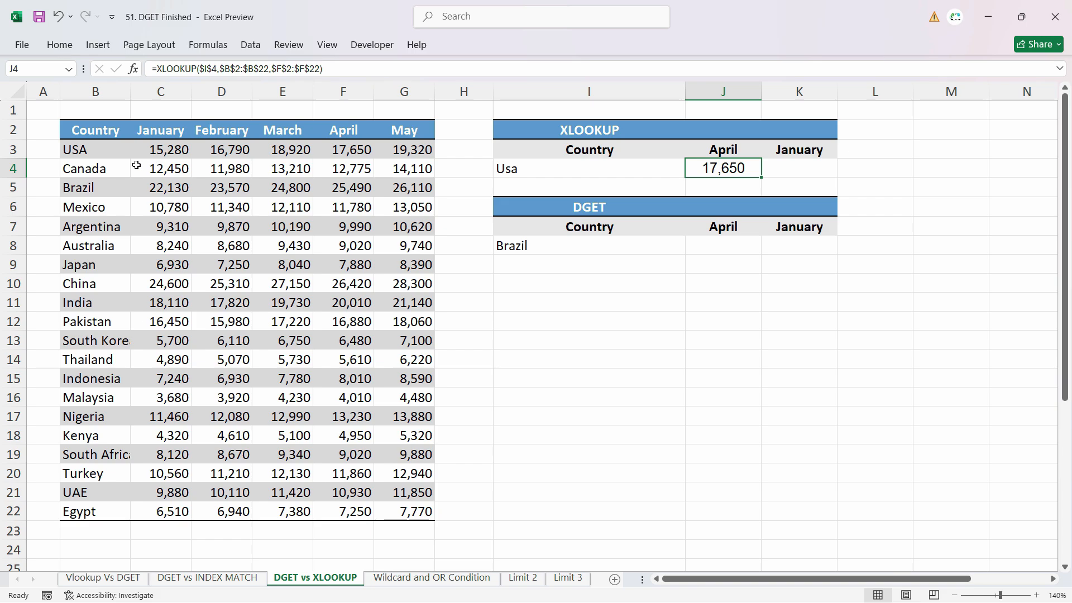
{"action": "left_click", "coordinate": [340, 149]}
- Copy the XLOOKUP formula from J4 into K4 and change its return range to the January column, $C$2:$C$22
{"action": "left_click", "coordinate": [743, 170]}
{"action": "left_click_drag", "start_coordinate": [762, 178], "coordinate": [832, 178]}
{"action": "left_click", "coordinate": [829, 178]}
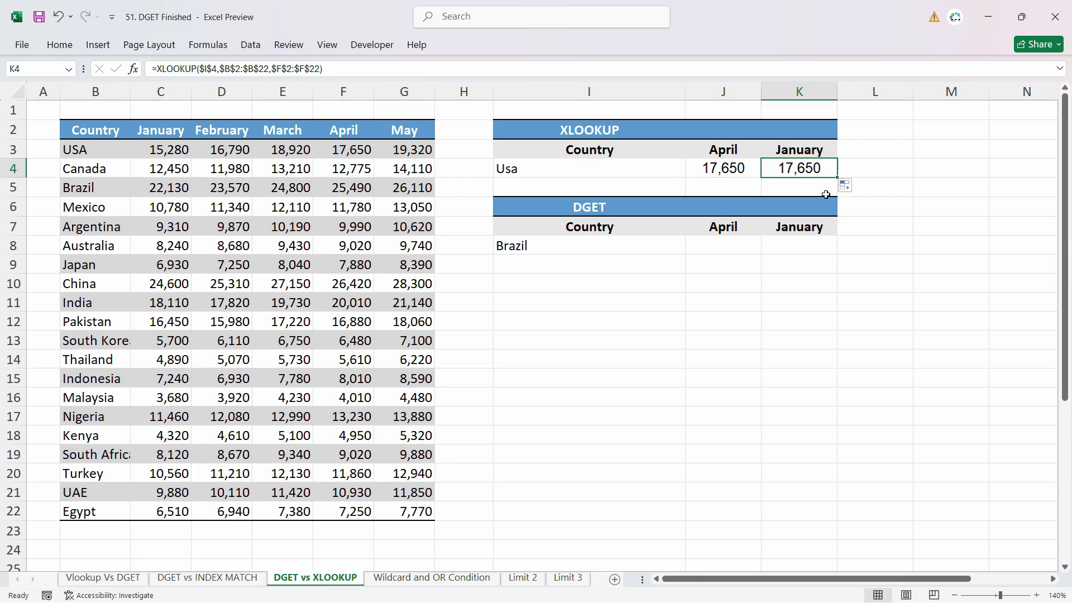
{"action": "double_click", "coordinate": [814, 171]}
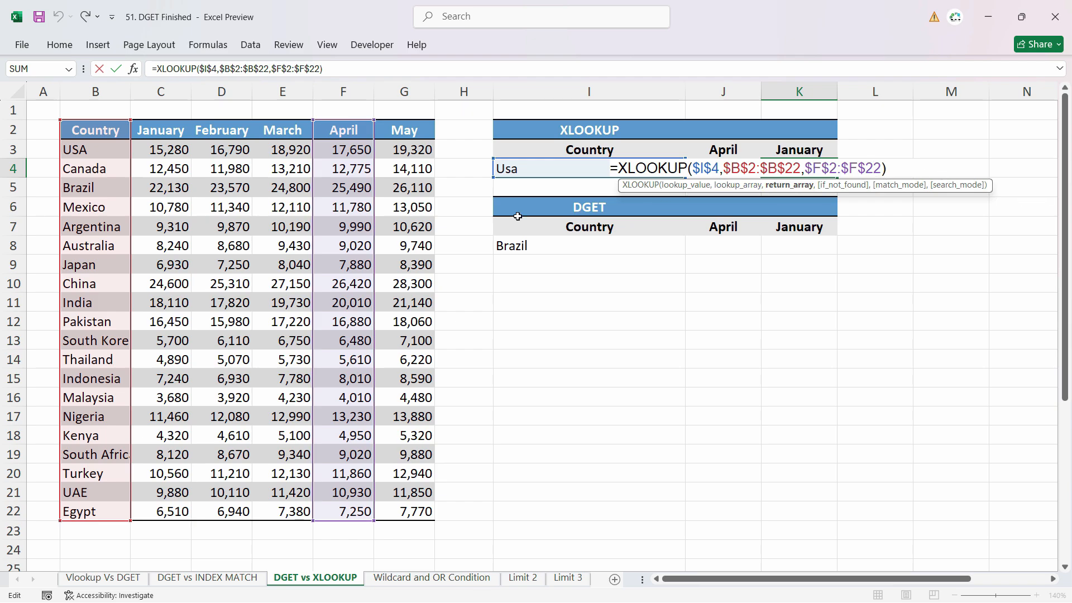
{"action": "left_click_drag", "start_coordinate": [373, 204], "coordinate": [172, 209]}
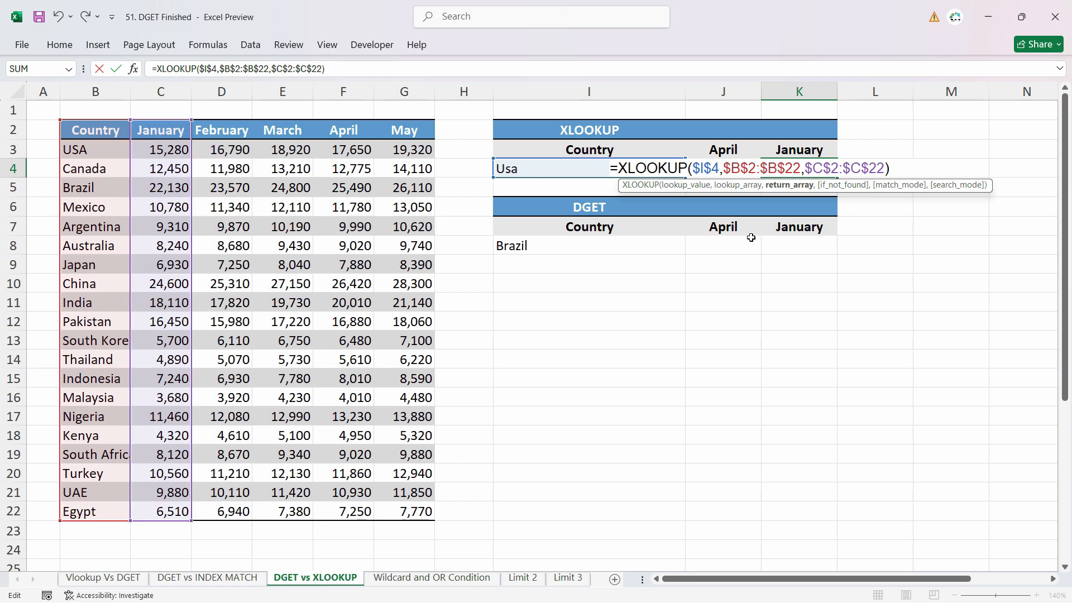
{"action": "key", "text": "Return"}
{"action": "key", "text": "Up"}
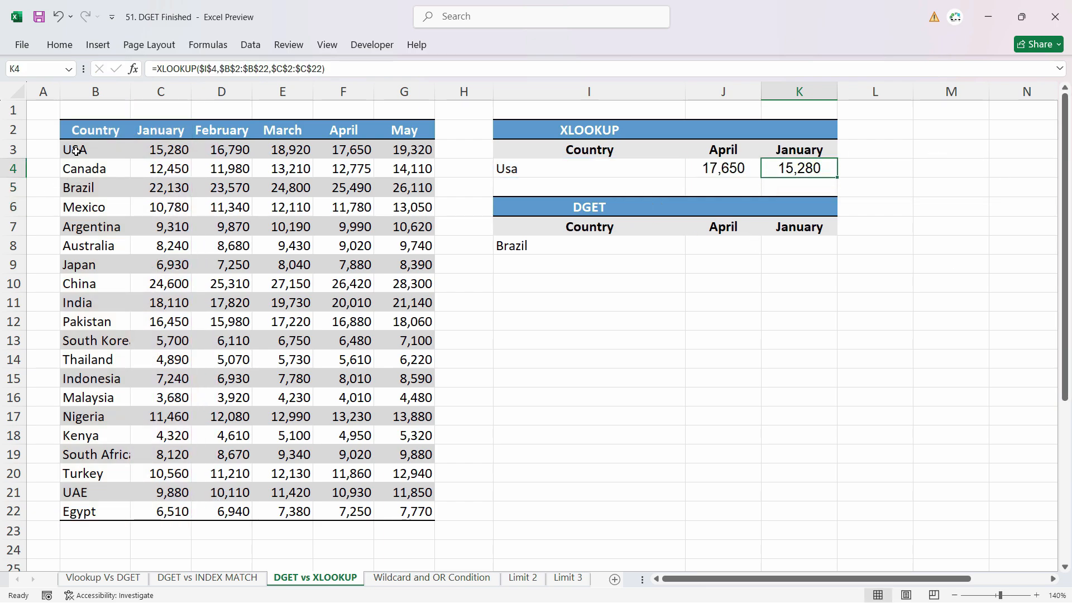
{"action": "left_click", "coordinate": [708, 168]}
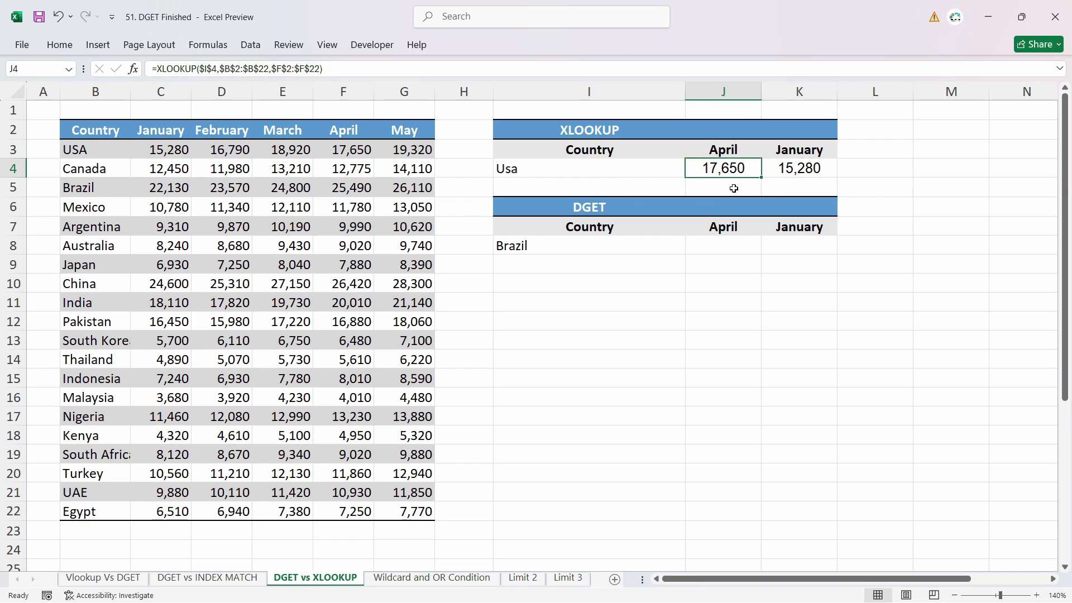
{"action": "left_click", "coordinate": [829, 172]}
{"action": "left_click", "coordinate": [576, 244]}
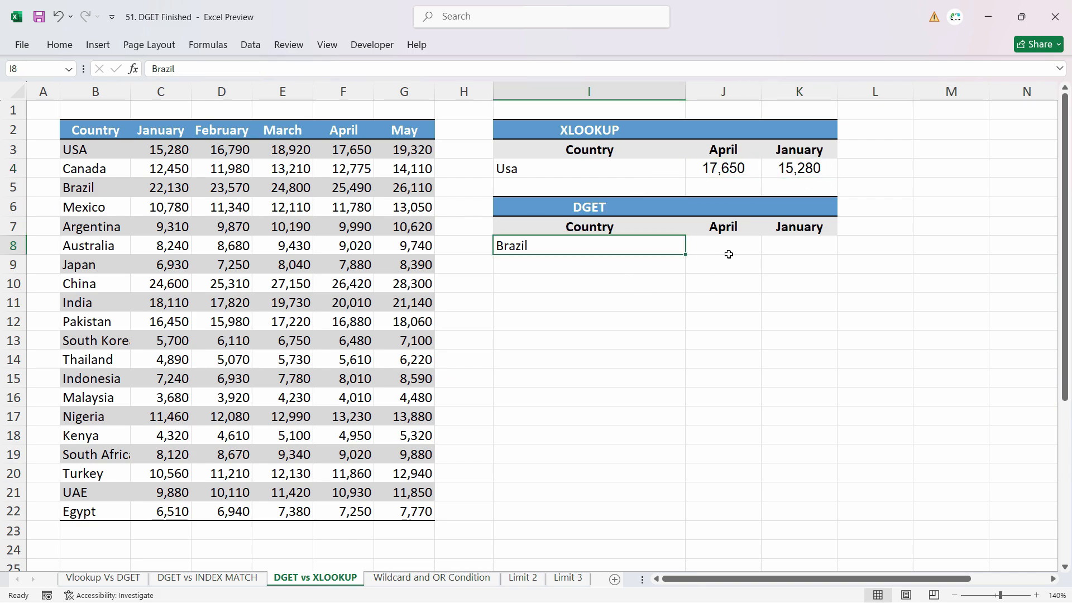
- Start a DGET formula in J8 with the whole sales table, headers included, as the absolute database range $B$2:$G$22
{"action": "left_click", "coordinate": [727, 252]}
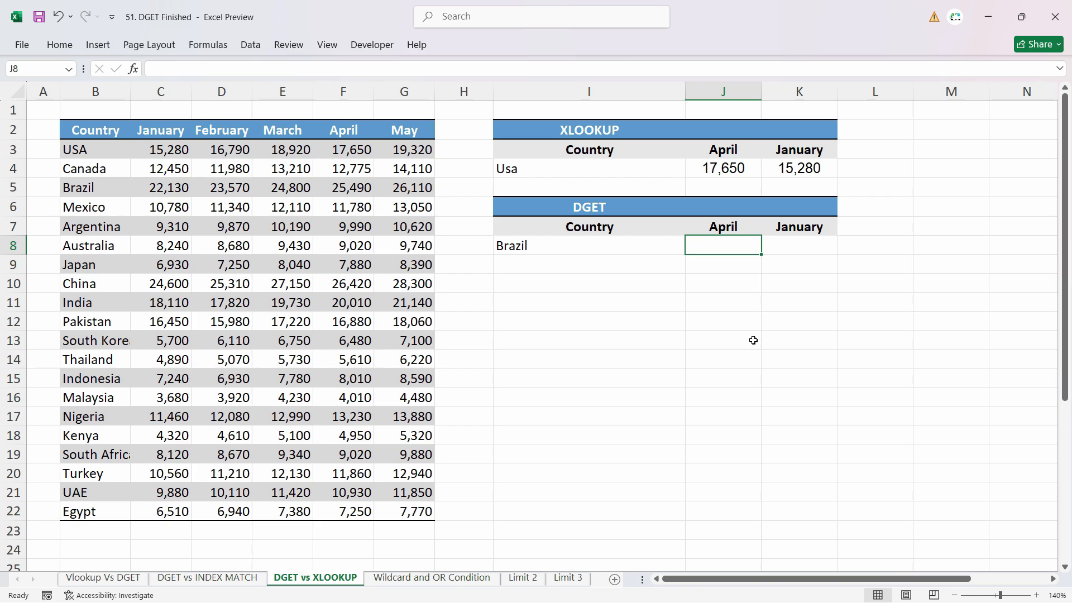
{"action": "type", "text": "="}
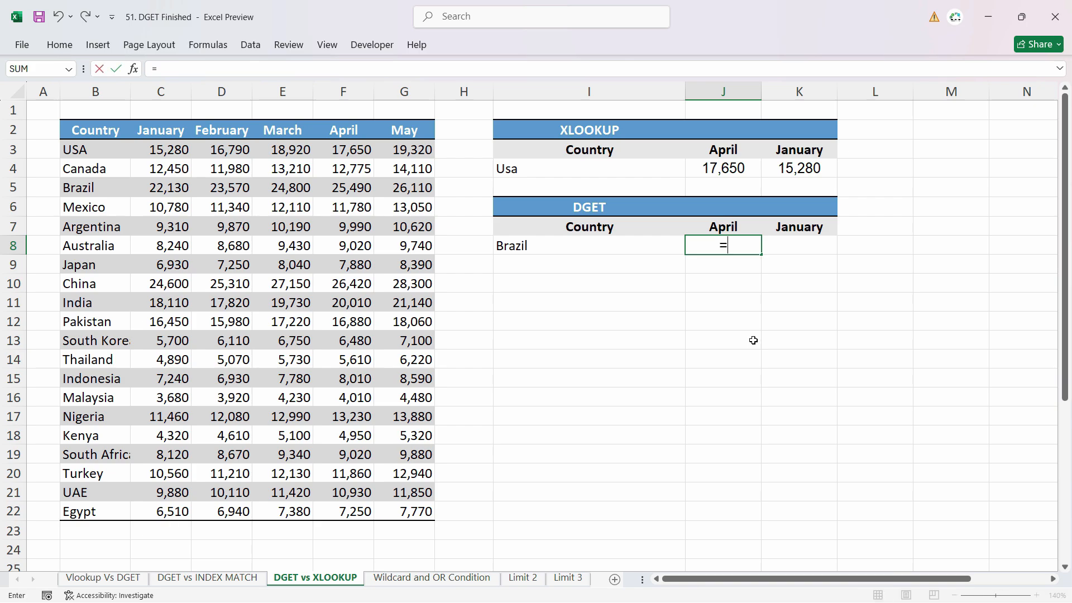
{"action": "type", "text": "Dge"}
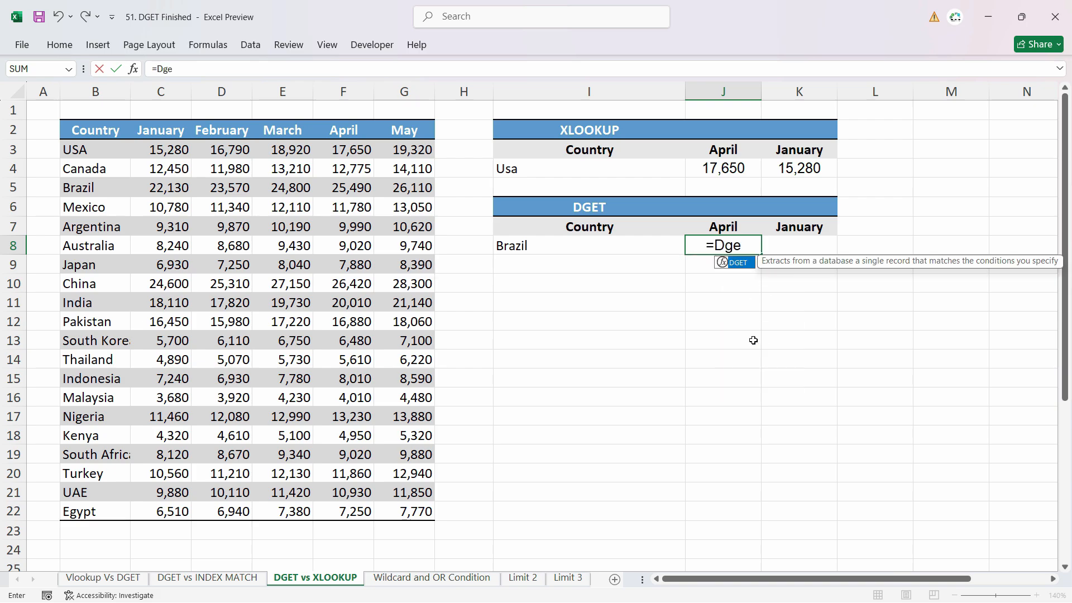
{"action": "key", "text": "Tab"}
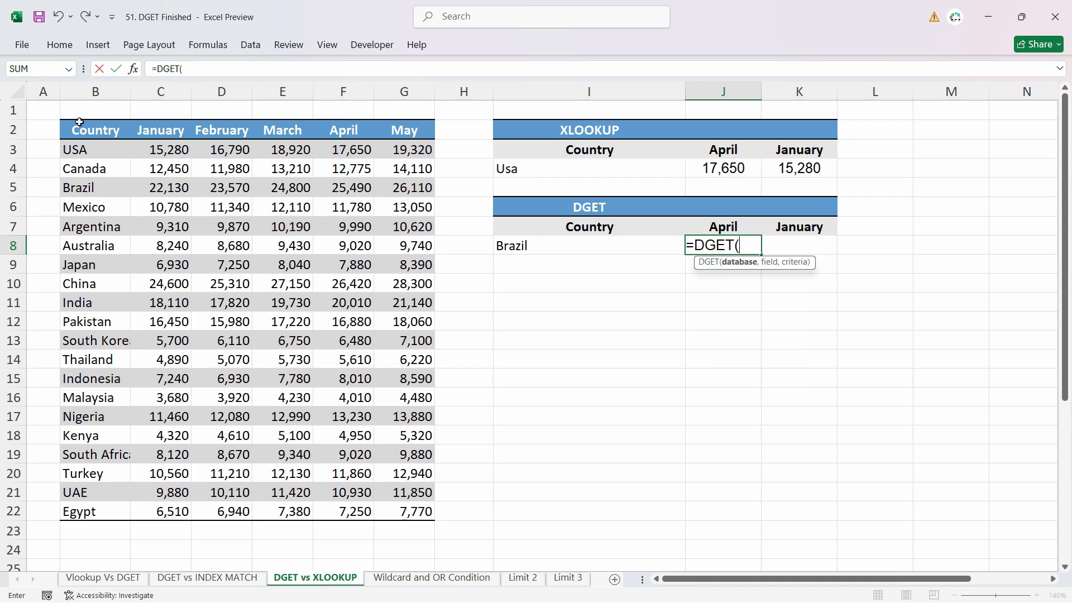
{"action": "left_click_drag", "start_coordinate": [87, 129], "coordinate": [403, 513]}
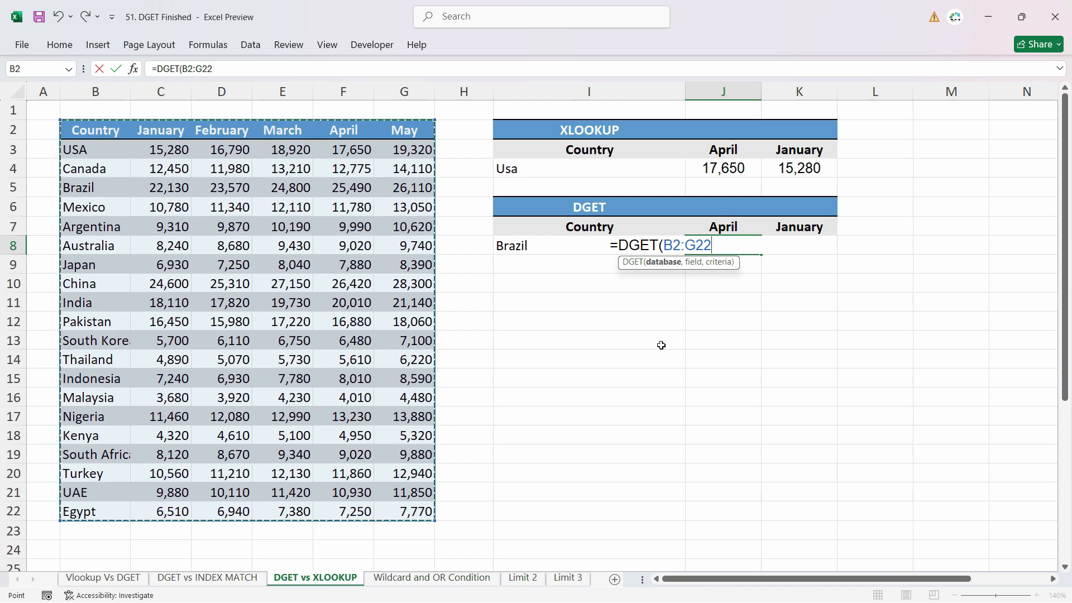
{"action": "key", "text": "F4"}
{"action": "type", "text": ","}
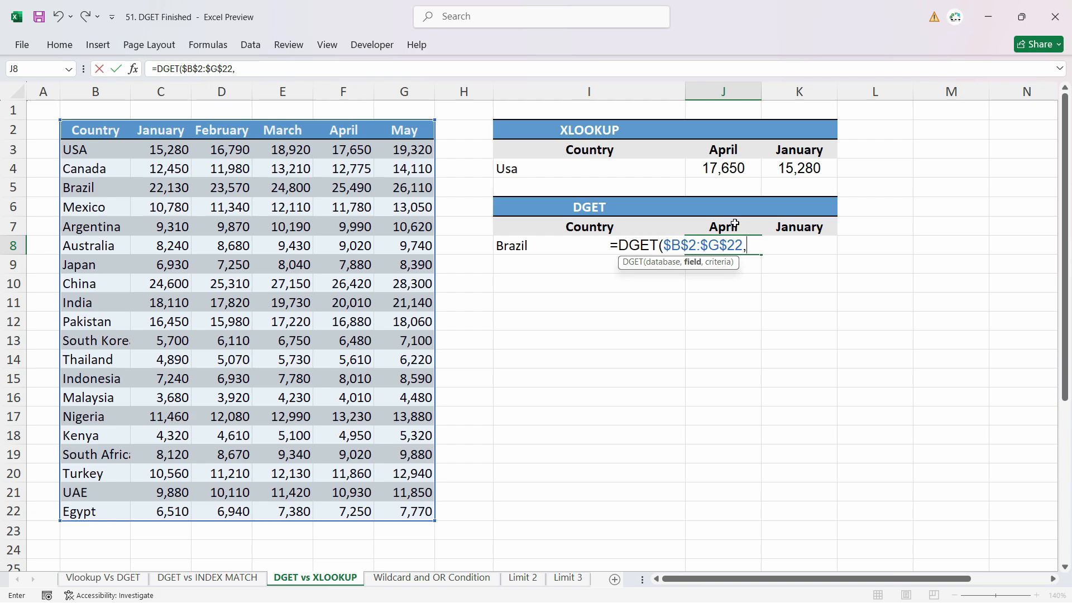
- Complete the J8 DGET formula with J7 as the field and $I$7:$I$8 as the absolute criteria range, and commit it
{"action": "left_click", "coordinate": [735, 228]}
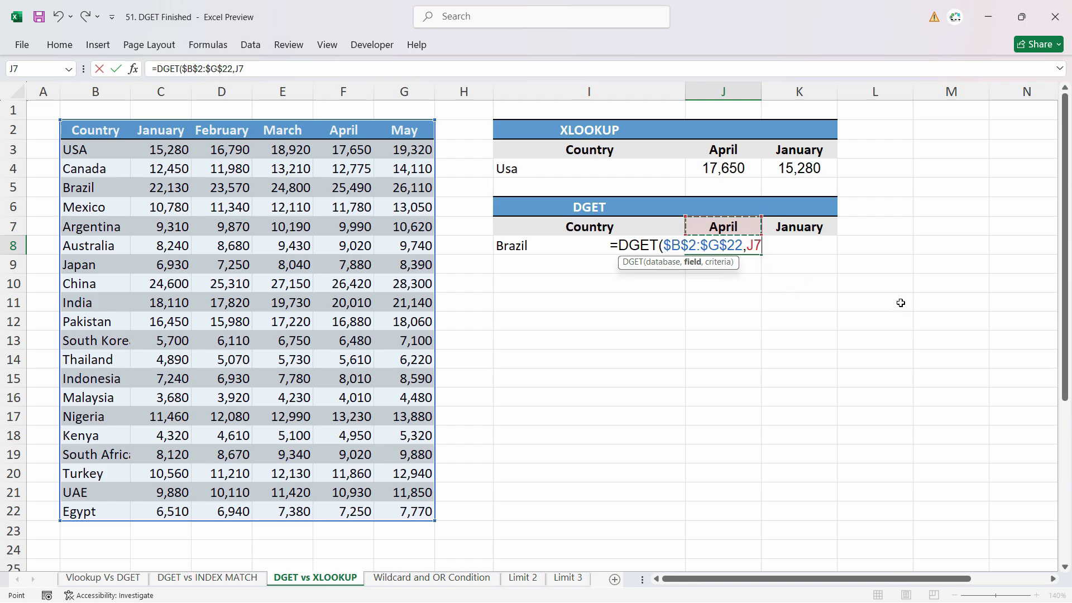
{"action": "type", "text": ","}
{"action": "left_click_drag", "start_coordinate": [547, 228], "coordinate": [546, 246]}
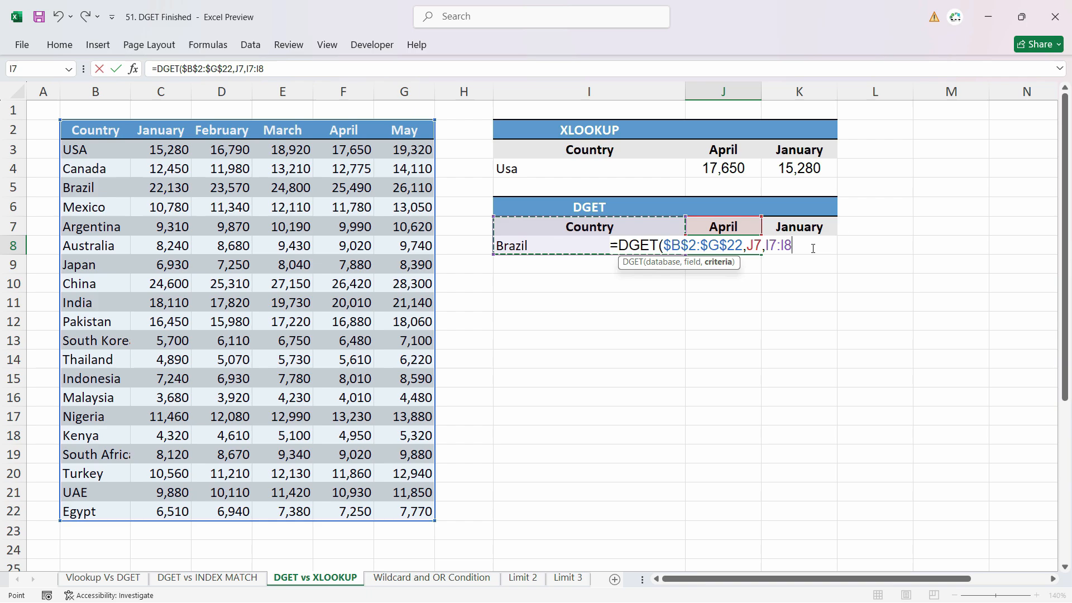
{"action": "left_click_drag", "start_coordinate": [793, 247], "coordinate": [765, 246]}
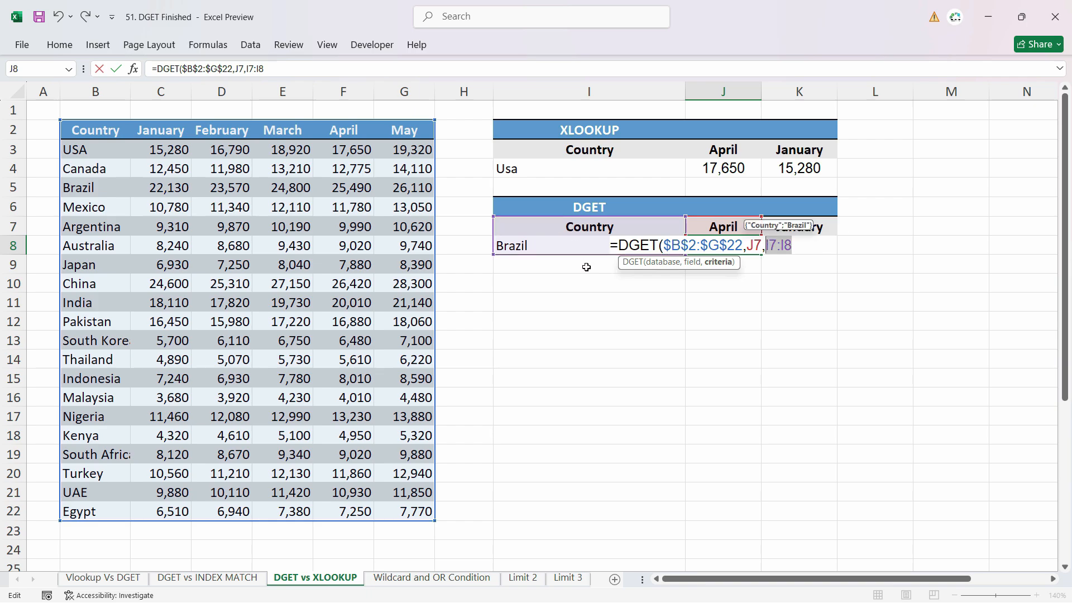
{"action": "key", "text": "F4"}
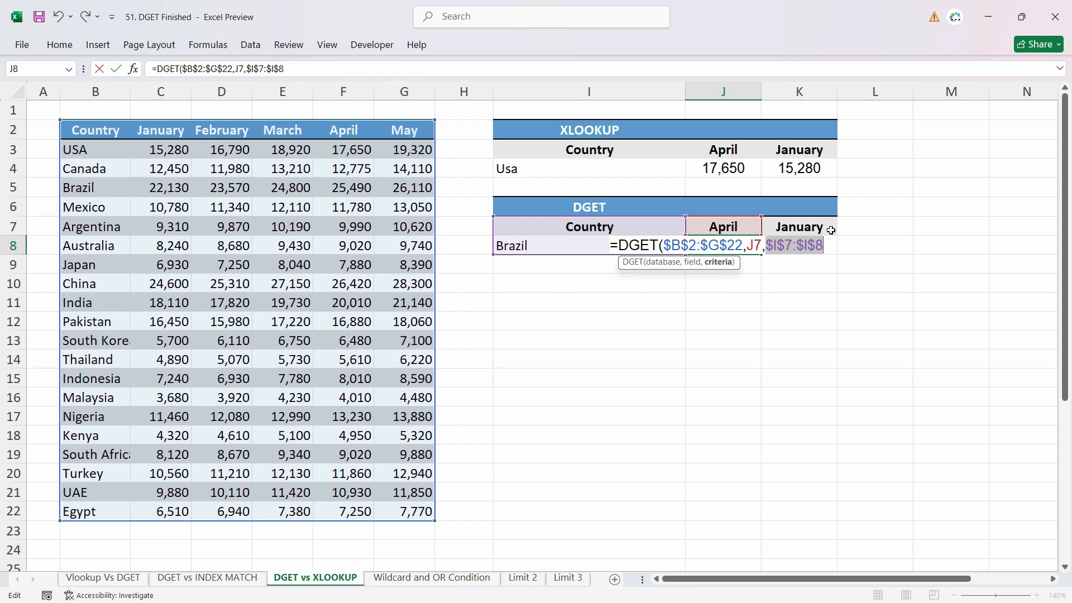
{"action": "key", "text": "Return"}
{"action": "left_click", "coordinate": [715, 246]}
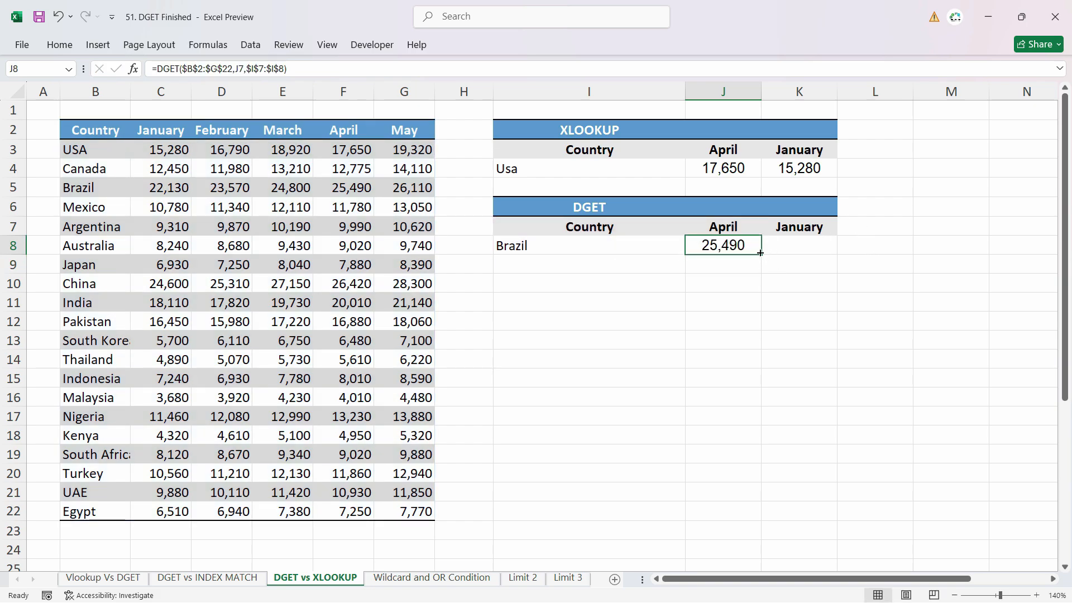
- Change the DGET country in I8 to Usa and check the April result in J8
{"action": "left_click", "coordinate": [672, 250]}
{"action": "key", "text": "F2"}
{"action": "key", "text": "BackSpace"}
{"action": "key", "text": "BackSpace"}
{"action": "key", "text": "BackSpace"}
{"action": "key", "text": "BackSpace"}
{"action": "key", "text": "BackSpace"}
{"action": "key", "text": "BackSpace"}
{"action": "type", "text": "Usa"}
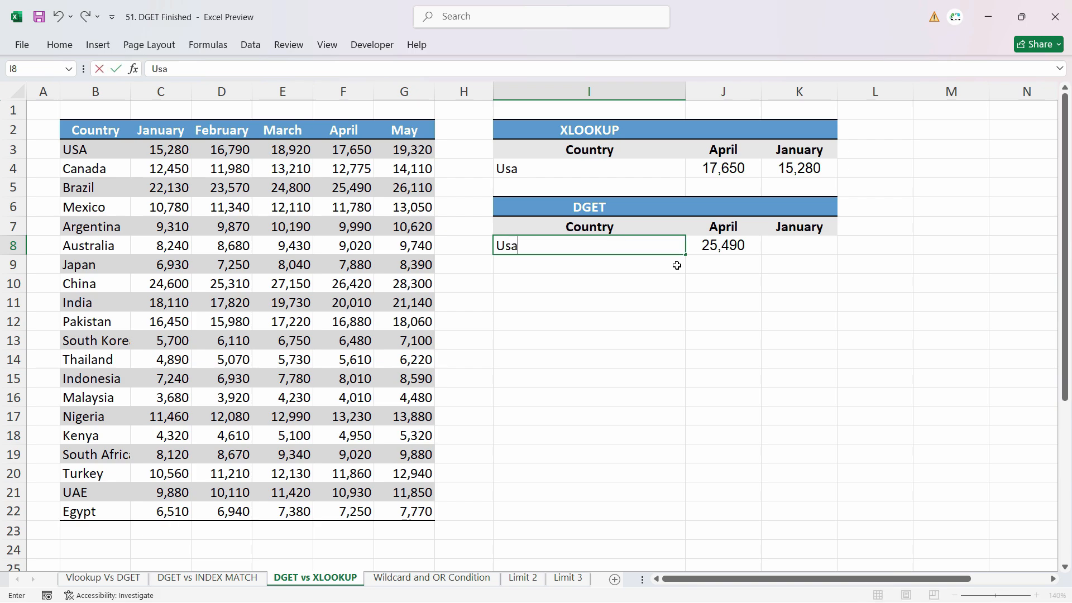
{"action": "key", "text": "Return"}
{"action": "left_click", "coordinate": [718, 250]}
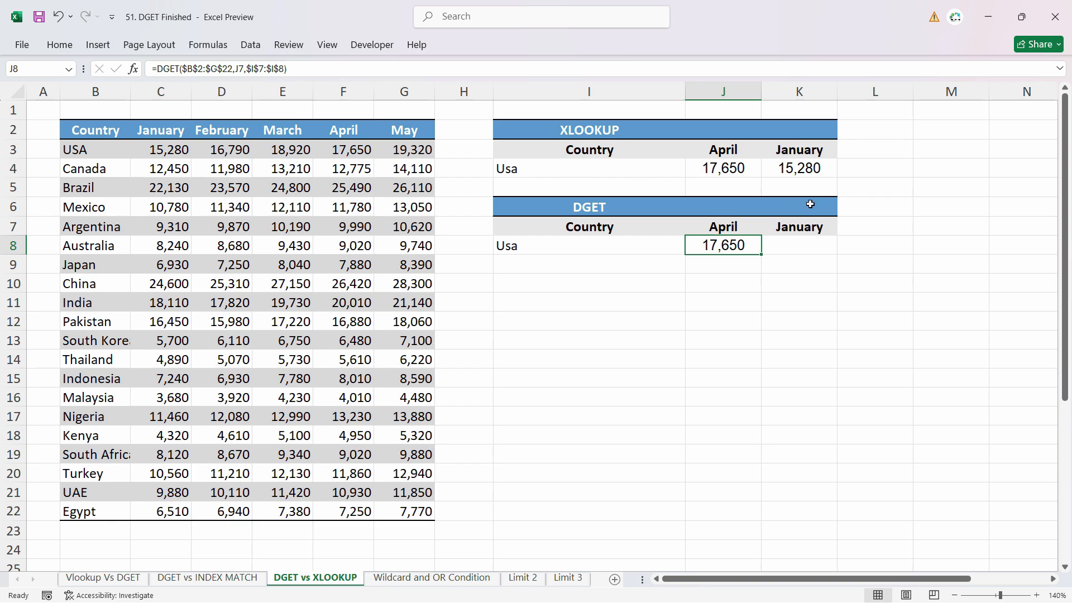
- Review the January XLOOKUP in K4 and fill the DGET formula from J8 across to K8
{"action": "left_click", "coordinate": [812, 170]}
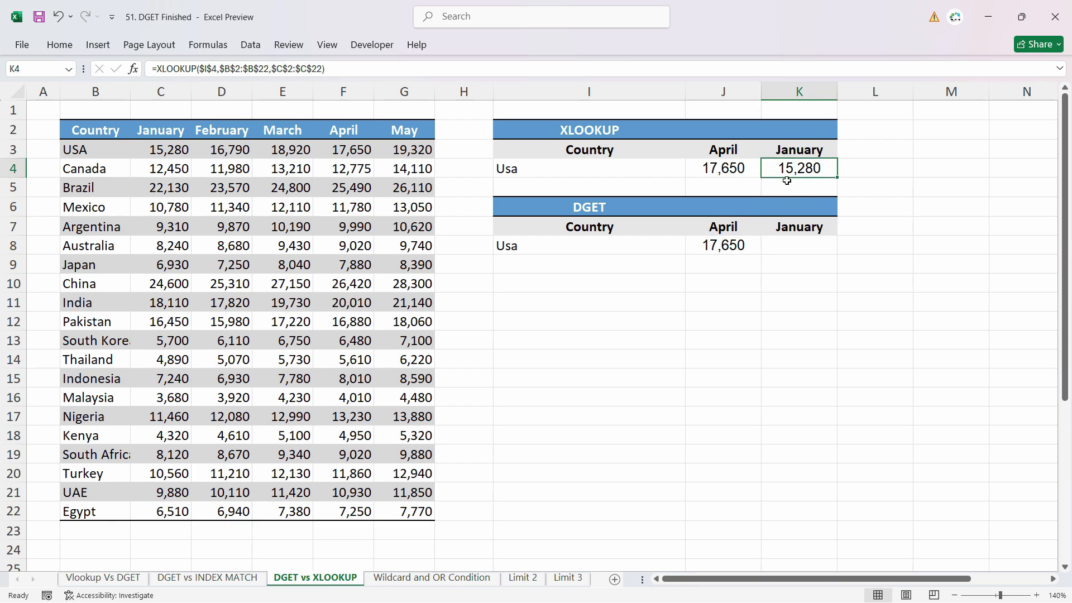
{"action": "left_click", "coordinate": [755, 244]}
{"action": "left_click_drag", "start_coordinate": [761, 257], "coordinate": [813, 256]}
{"action": "left_click", "coordinate": [813, 250]}
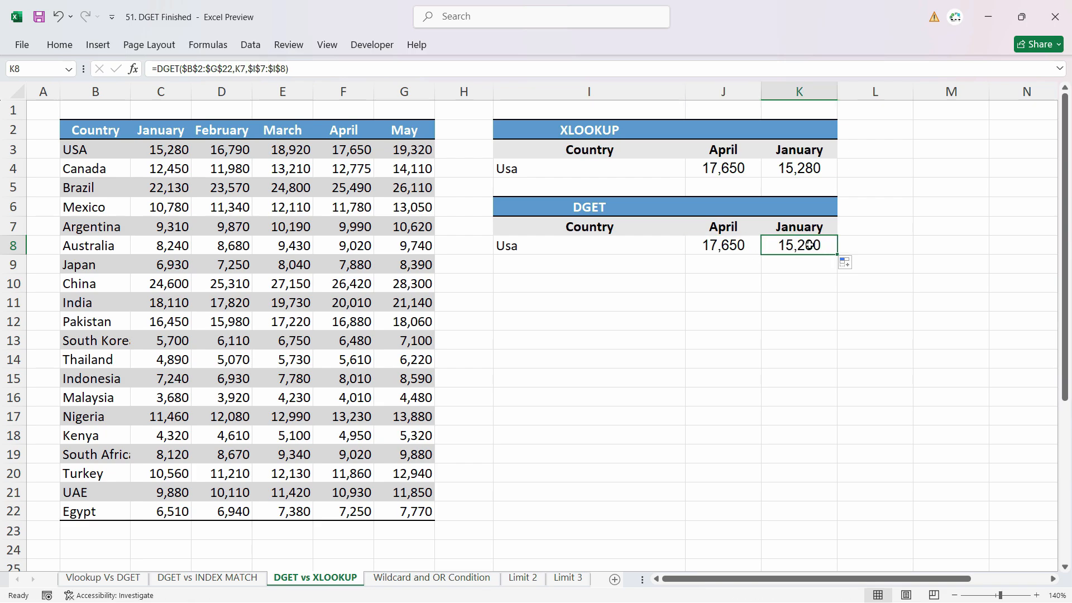
- Inspect the database, field and criteria references in the January DGET formula in K8, leaving the formula as it is
{"action": "double_click", "coordinate": [809, 244]}
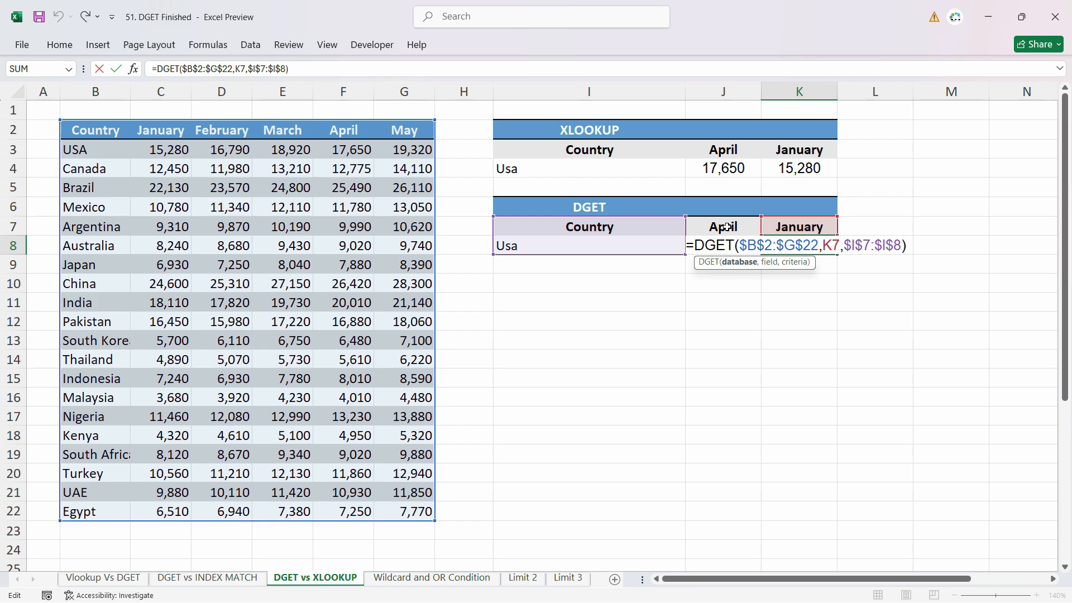
{"action": "left_click", "coordinate": [831, 249]}
{"action": "key", "text": "ctrl+Return"}
{"action": "left_click", "coordinate": [803, 284]}
{"action": "key", "text": "Up"}
{"action": "key", "text": "Up"}
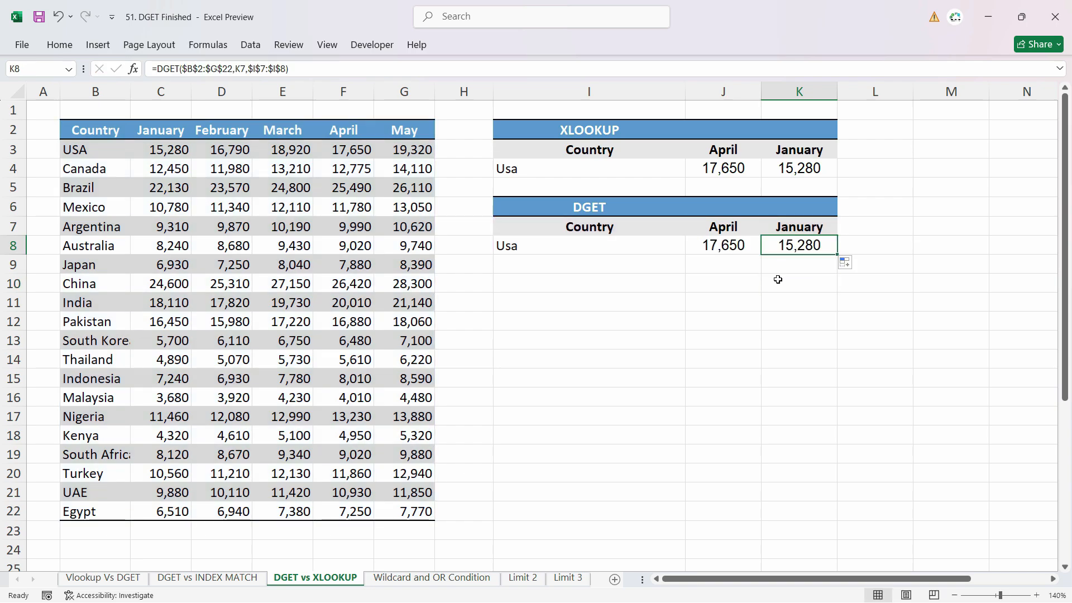
- Compare the DGET formulas in J8 and K8, and check the lookup countries in I4 and I8
{"action": "left_click", "coordinate": [737, 248]}
{"action": "left_click", "coordinate": [802, 248]}
{"action": "left_click", "coordinate": [745, 243]}
{"action": "left_click", "coordinate": [791, 247]}
{"action": "left_click", "coordinate": [744, 248]}
{"action": "left_click", "coordinate": [807, 246]}
{"action": "double_click", "coordinate": [810, 245]}
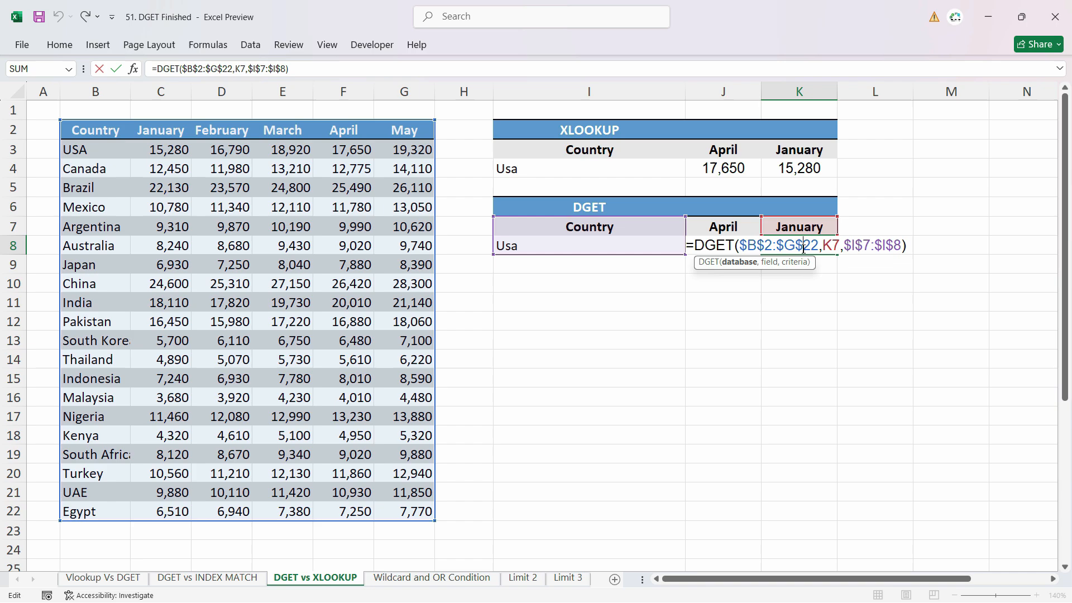
{"action": "double_click", "coordinate": [781, 246]}
{"action": "double_click", "coordinate": [799, 246]}
{"action": "key", "text": "ctrl+Return"}
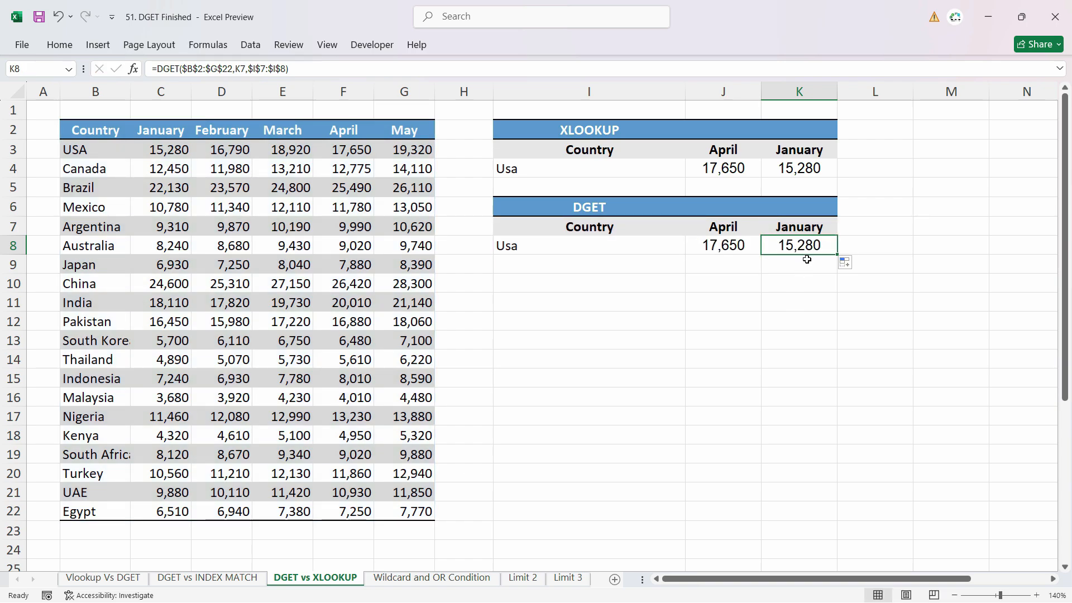
{"action": "left_click", "coordinate": [633, 162]}
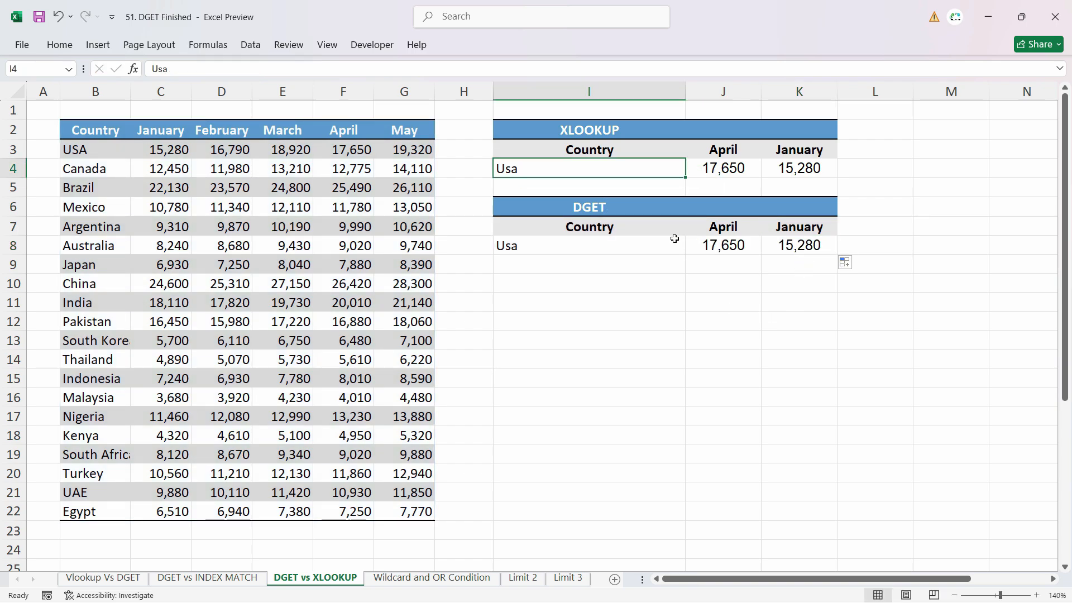
{"action": "left_click", "coordinate": [634, 250]}
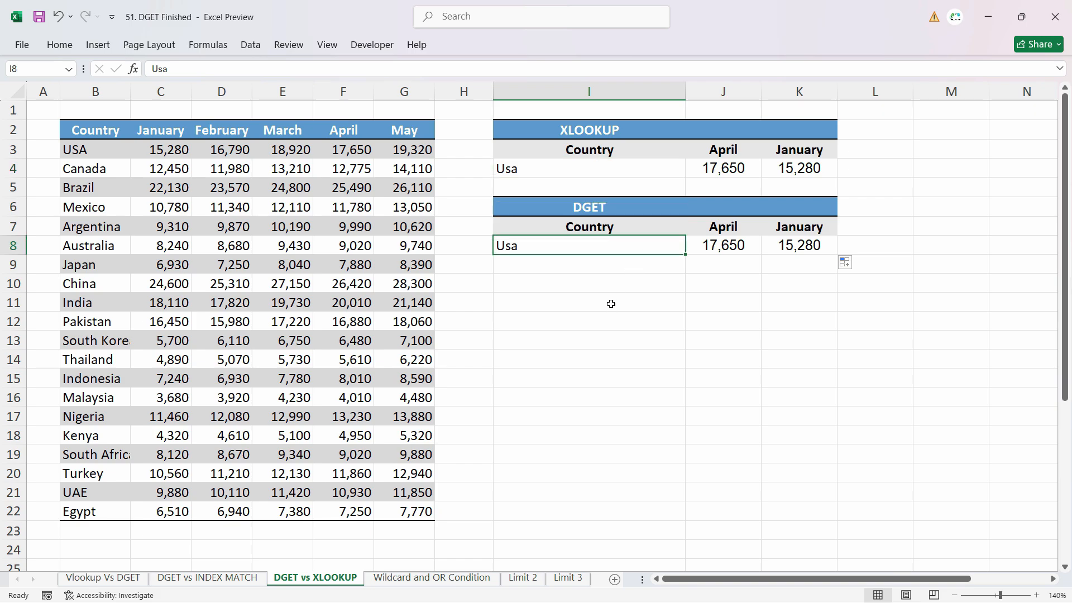